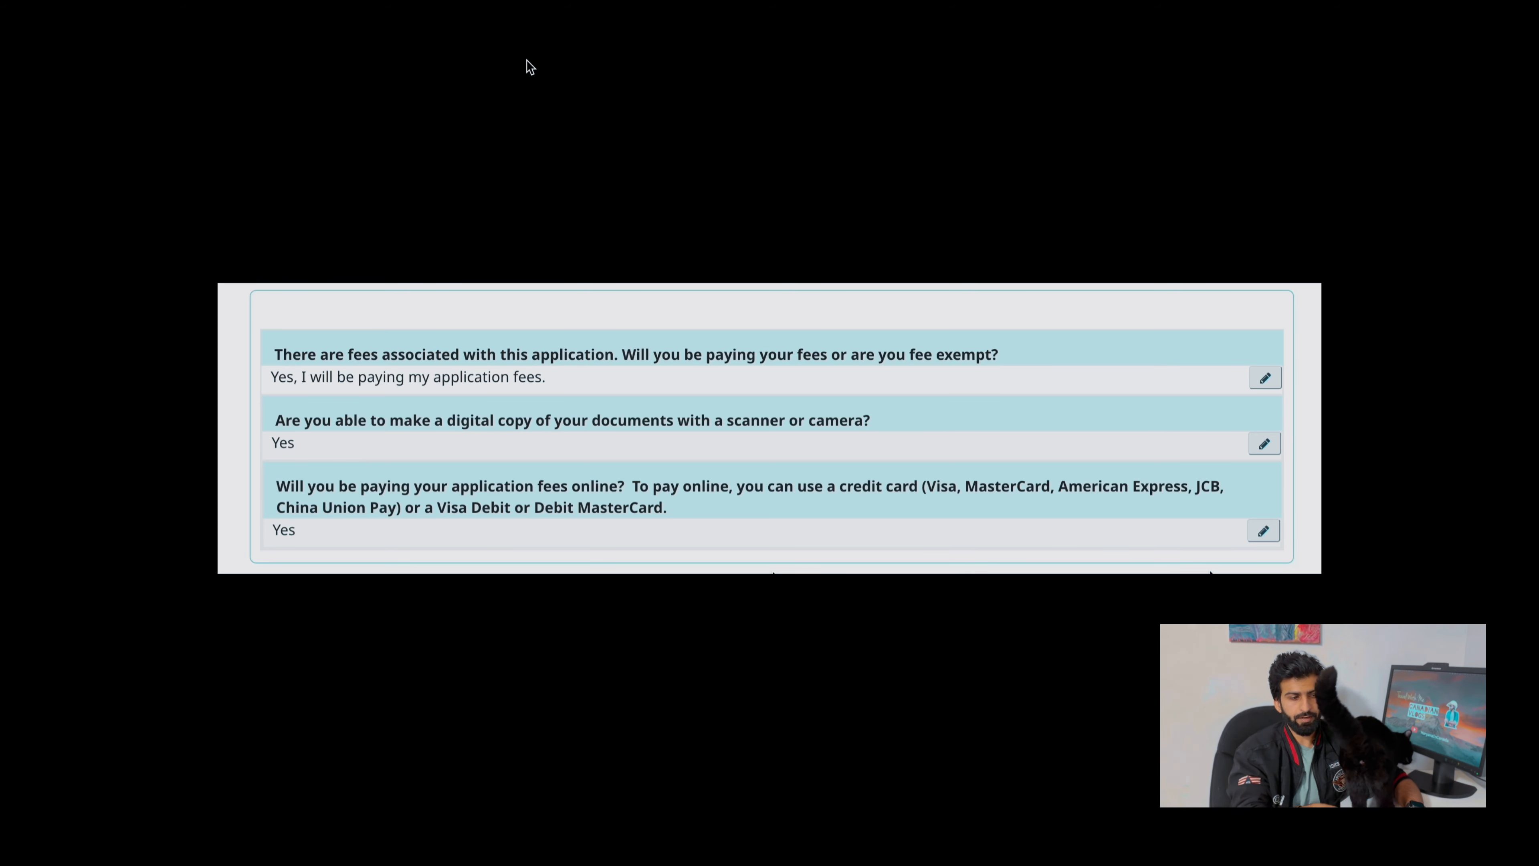
- Review page 1 of the work permit form, from the application type selection through the personal details, residence history and marital status
{"action": "mouse_move", "coordinate": [545, 2]}
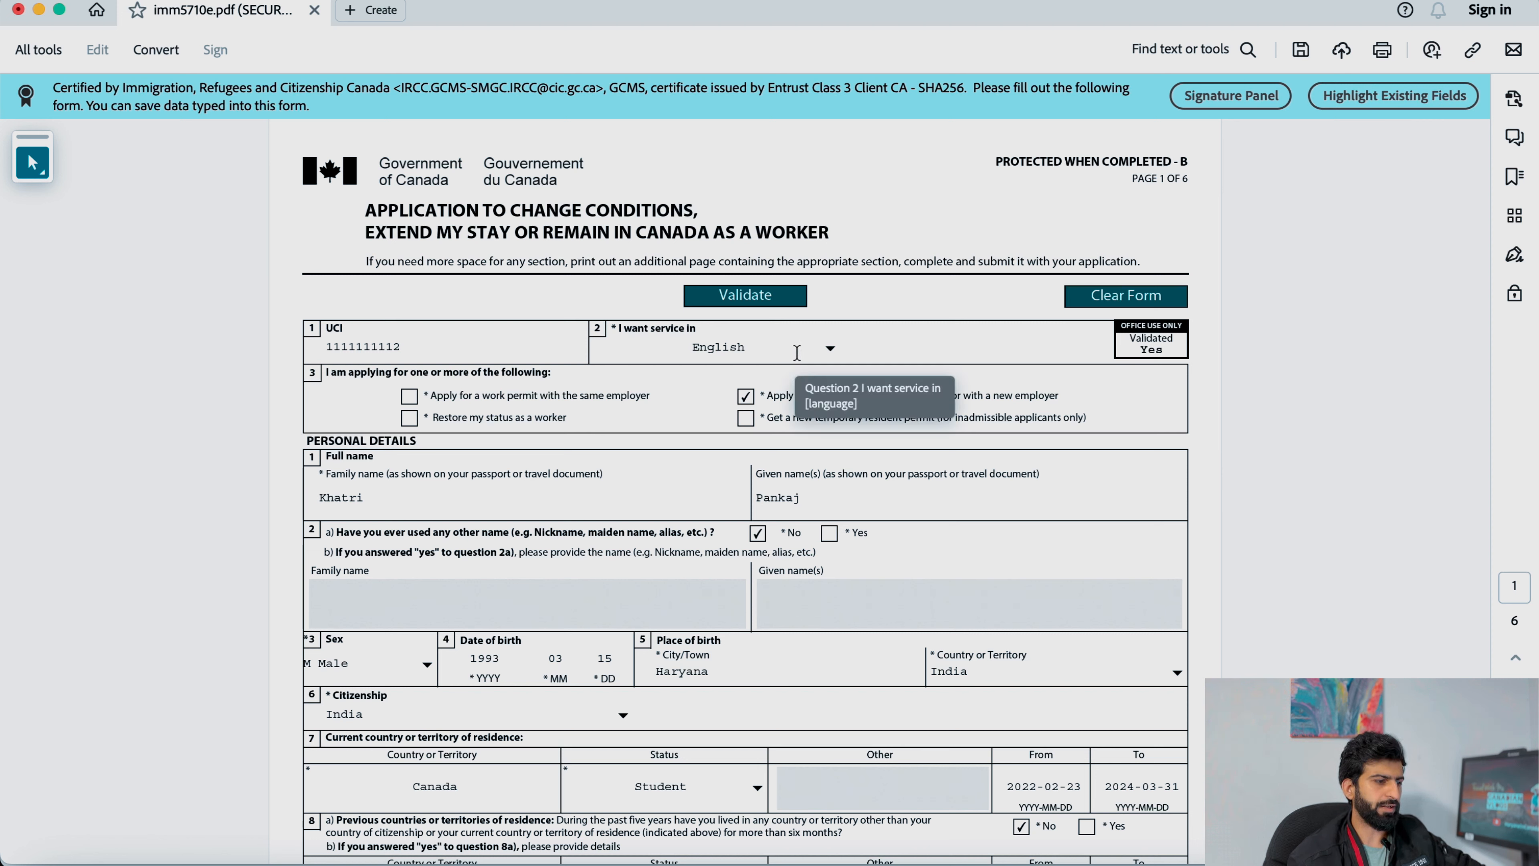
{"action": "scroll", "coordinate": [675, 410], "scroll_direction": "down", "scroll_amount": 3}
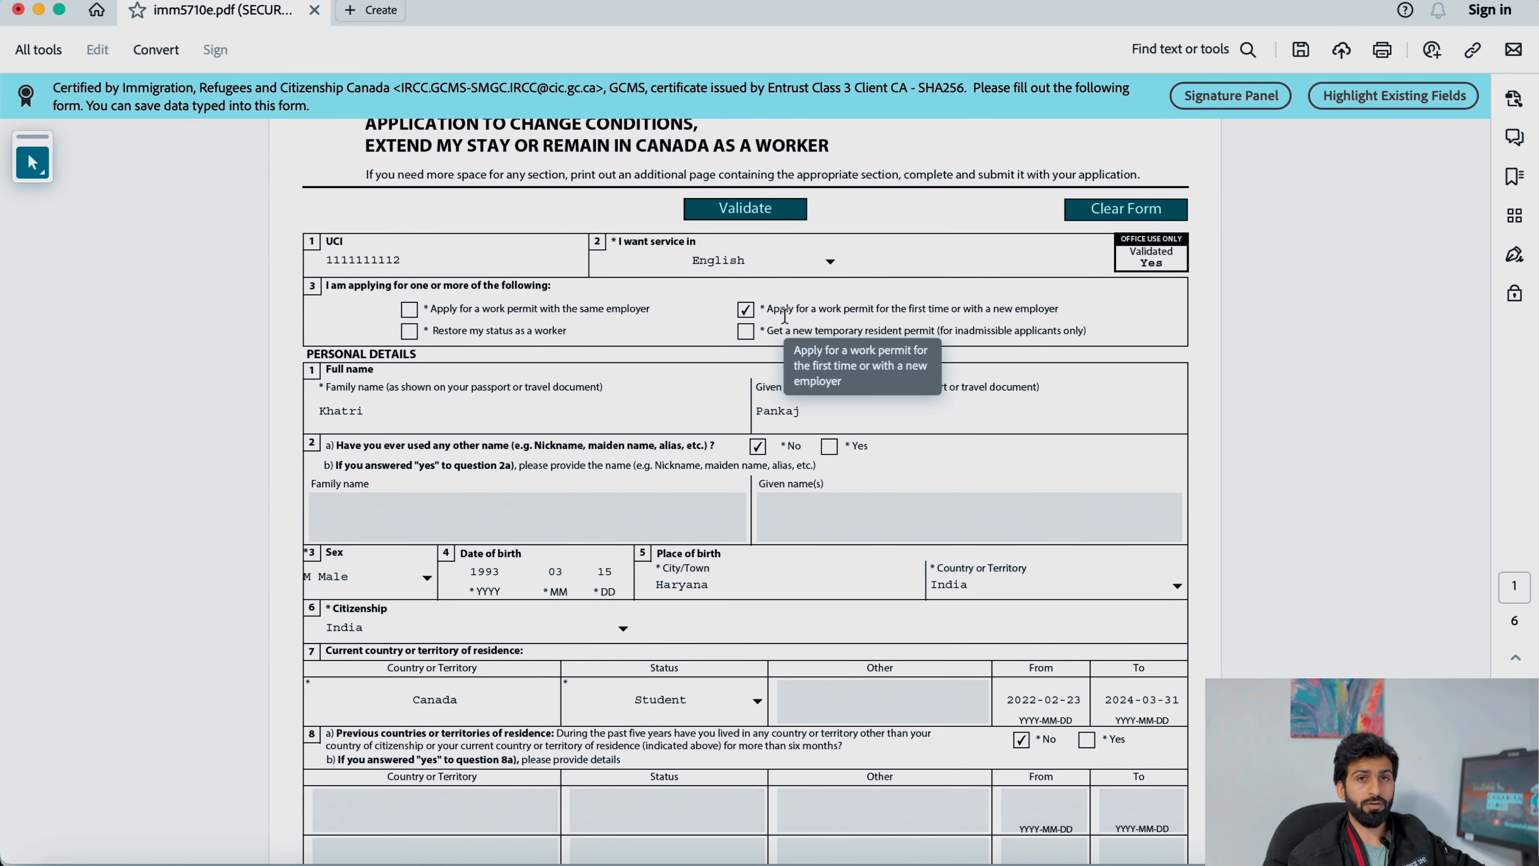
{"action": "left_click_drag", "start_coordinate": [767, 310], "coordinate": [895, 309]}
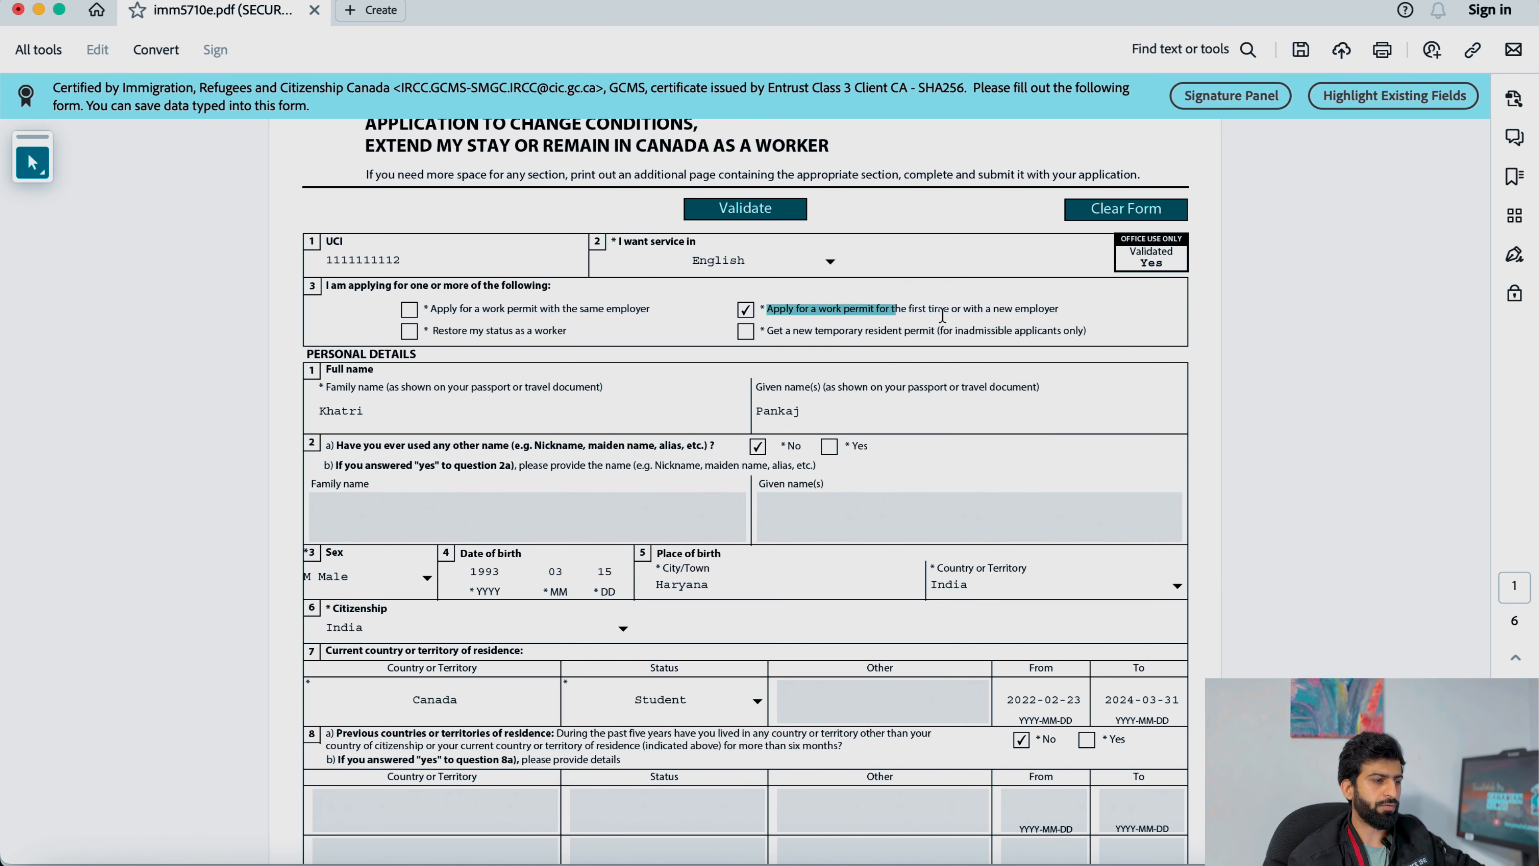
{"action": "scroll", "coordinate": [748, 366], "scroll_direction": "down", "scroll_amount": 3}
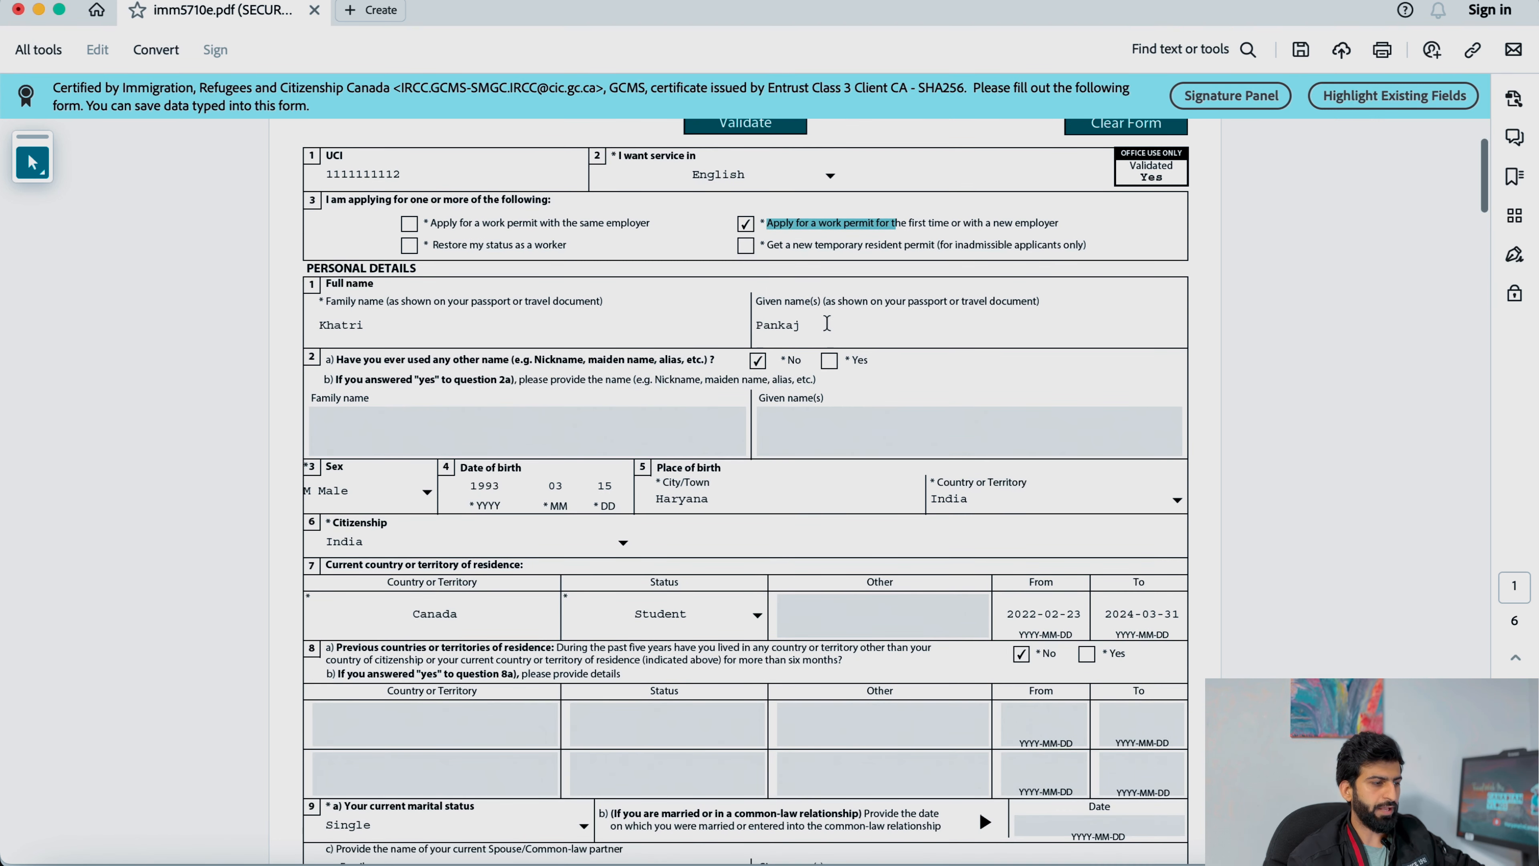
{"action": "scroll", "coordinate": [560, 462], "scroll_direction": "down", "scroll_amount": 4}
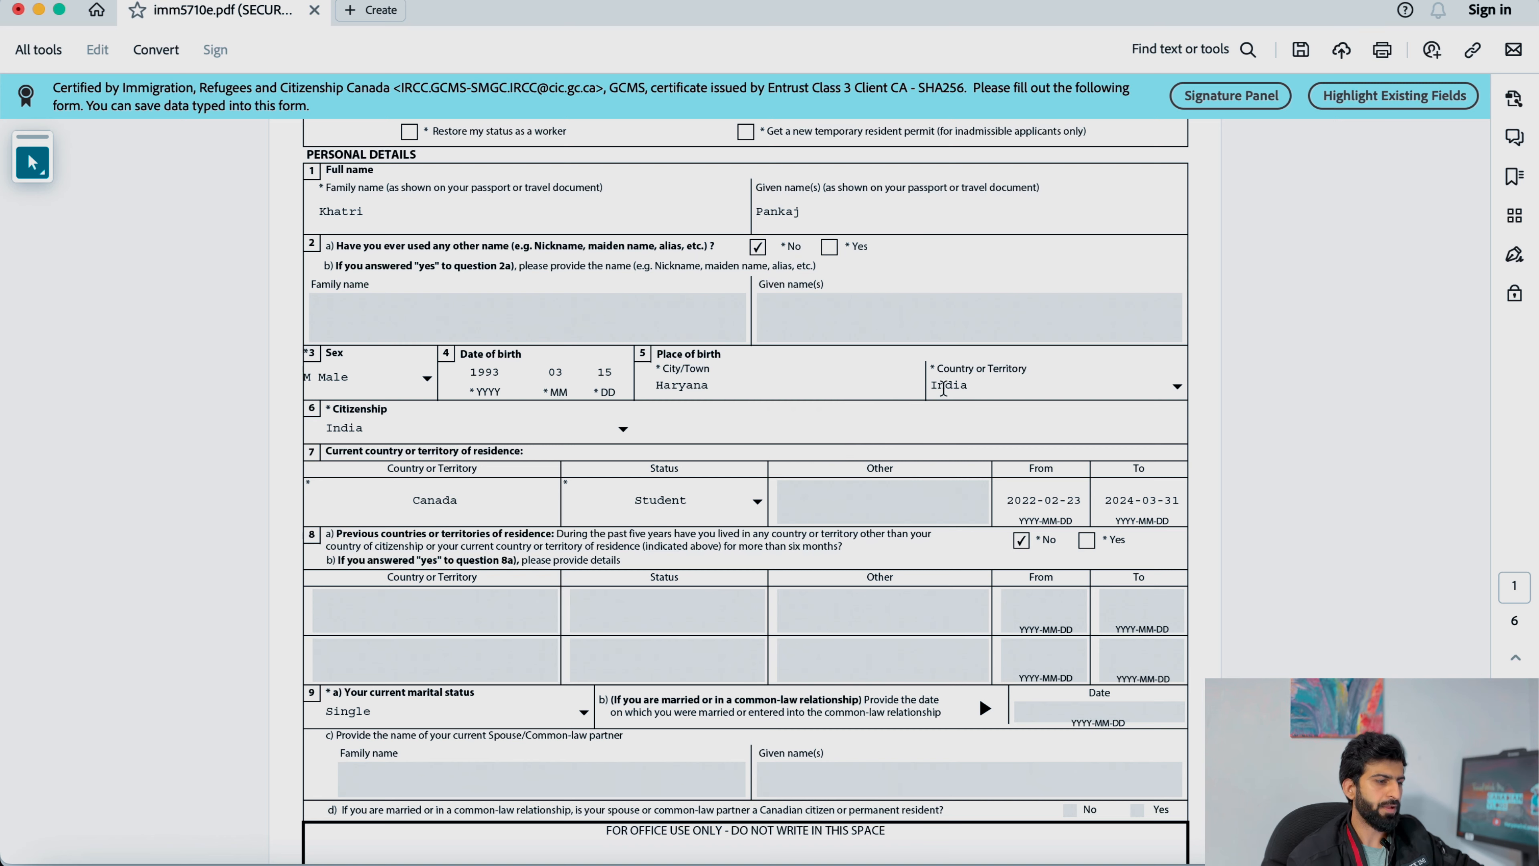
{"action": "scroll", "coordinate": [918, 388], "scroll_direction": "down", "scroll_amount": 3}
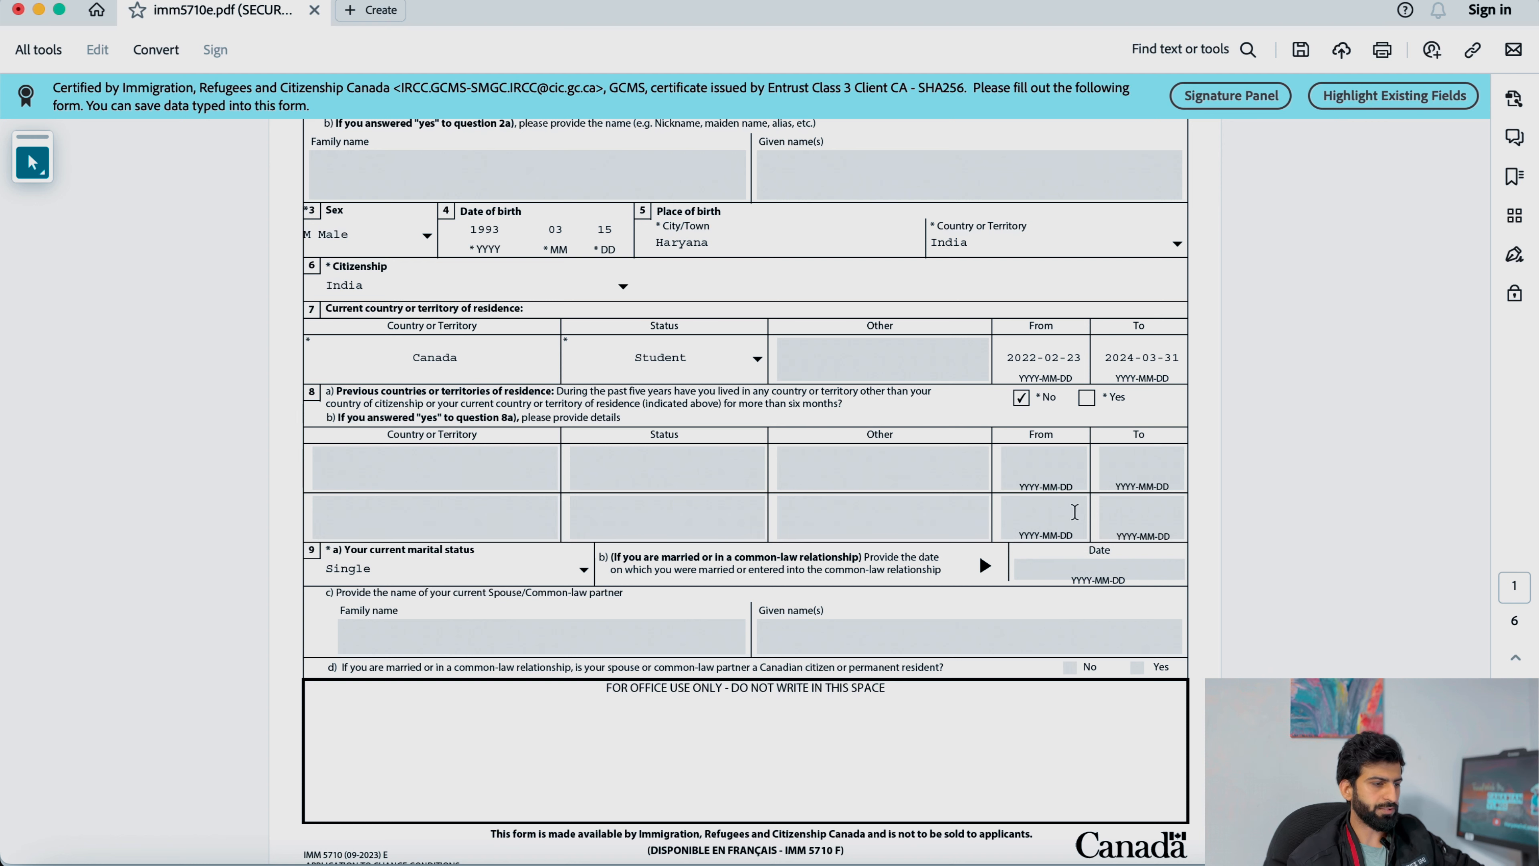
{"action": "scroll", "coordinate": [984, 495], "scroll_direction": "down", "scroll_amount": 2}
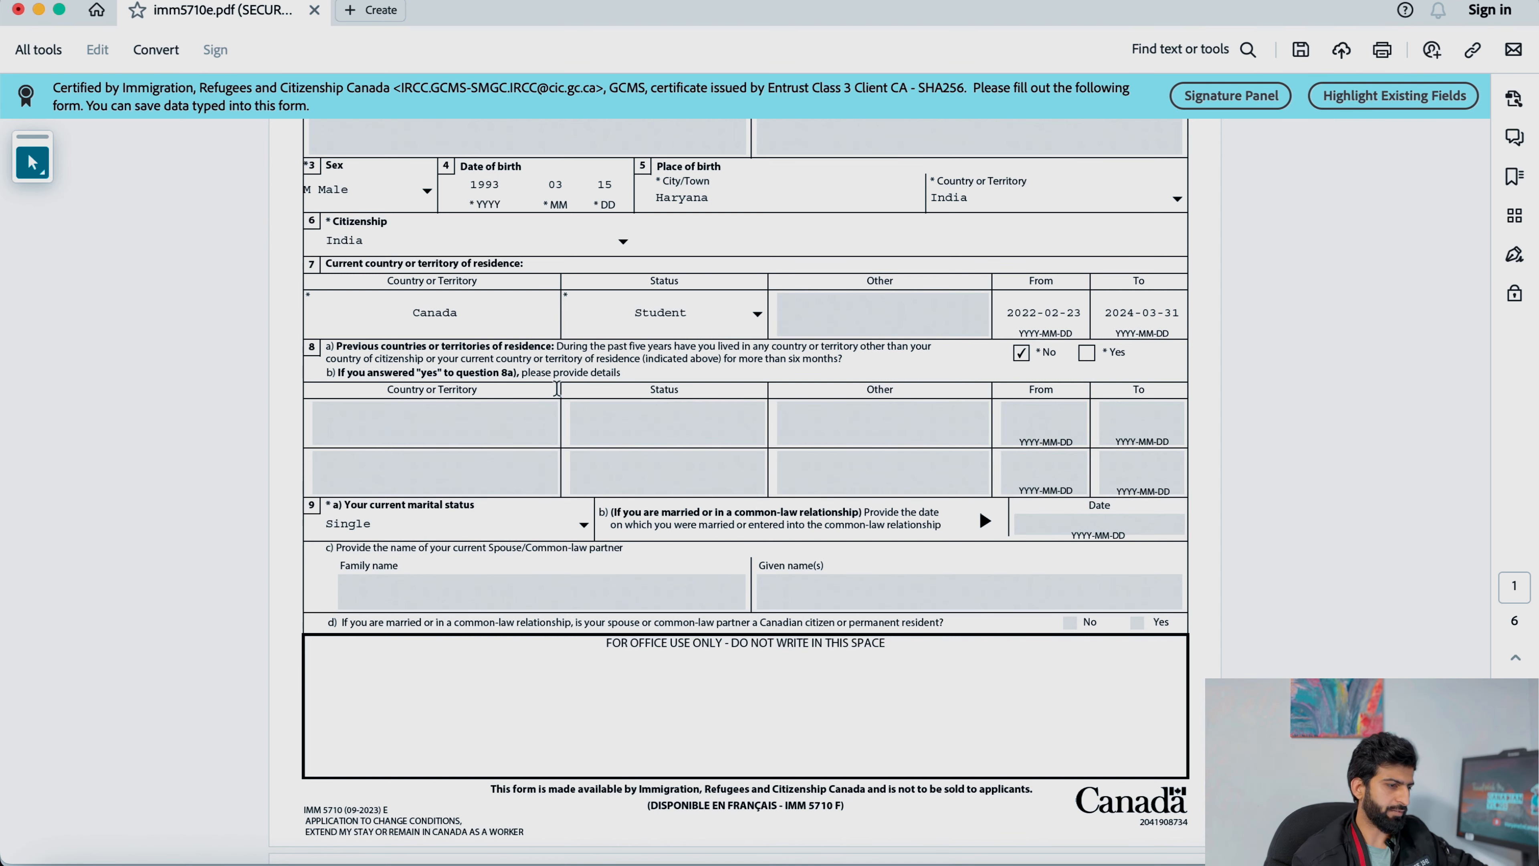
- Review the previous relationship, language, passport and national identity document sections on page 2 of the form
{"action": "scroll", "coordinate": [557, 389], "scroll_direction": "down", "scroll_amount": 12}
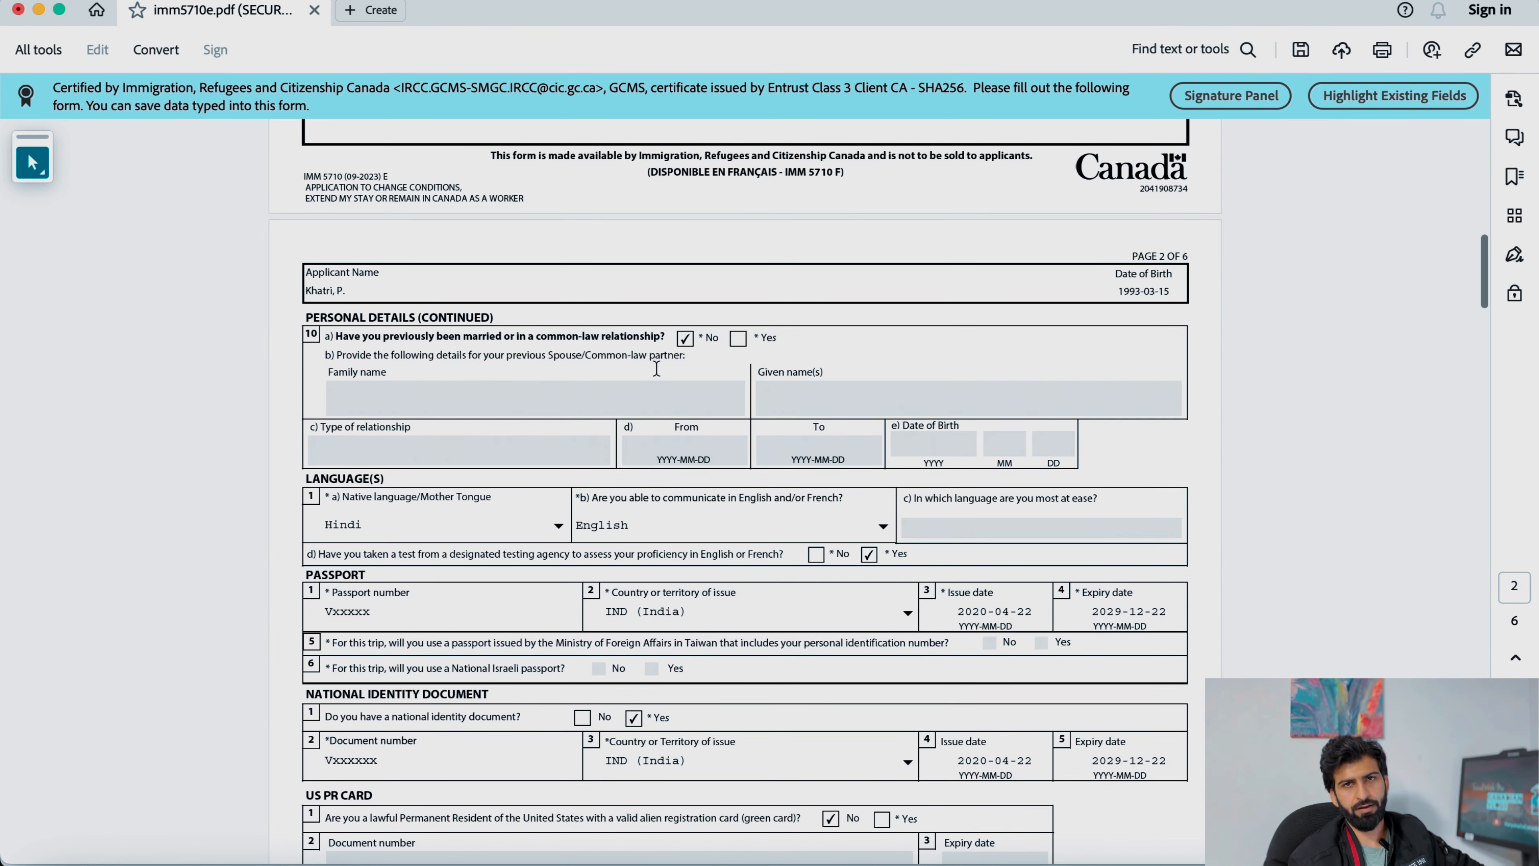
{"action": "scroll", "coordinate": [687, 350], "scroll_direction": "down", "scroll_amount": 4}
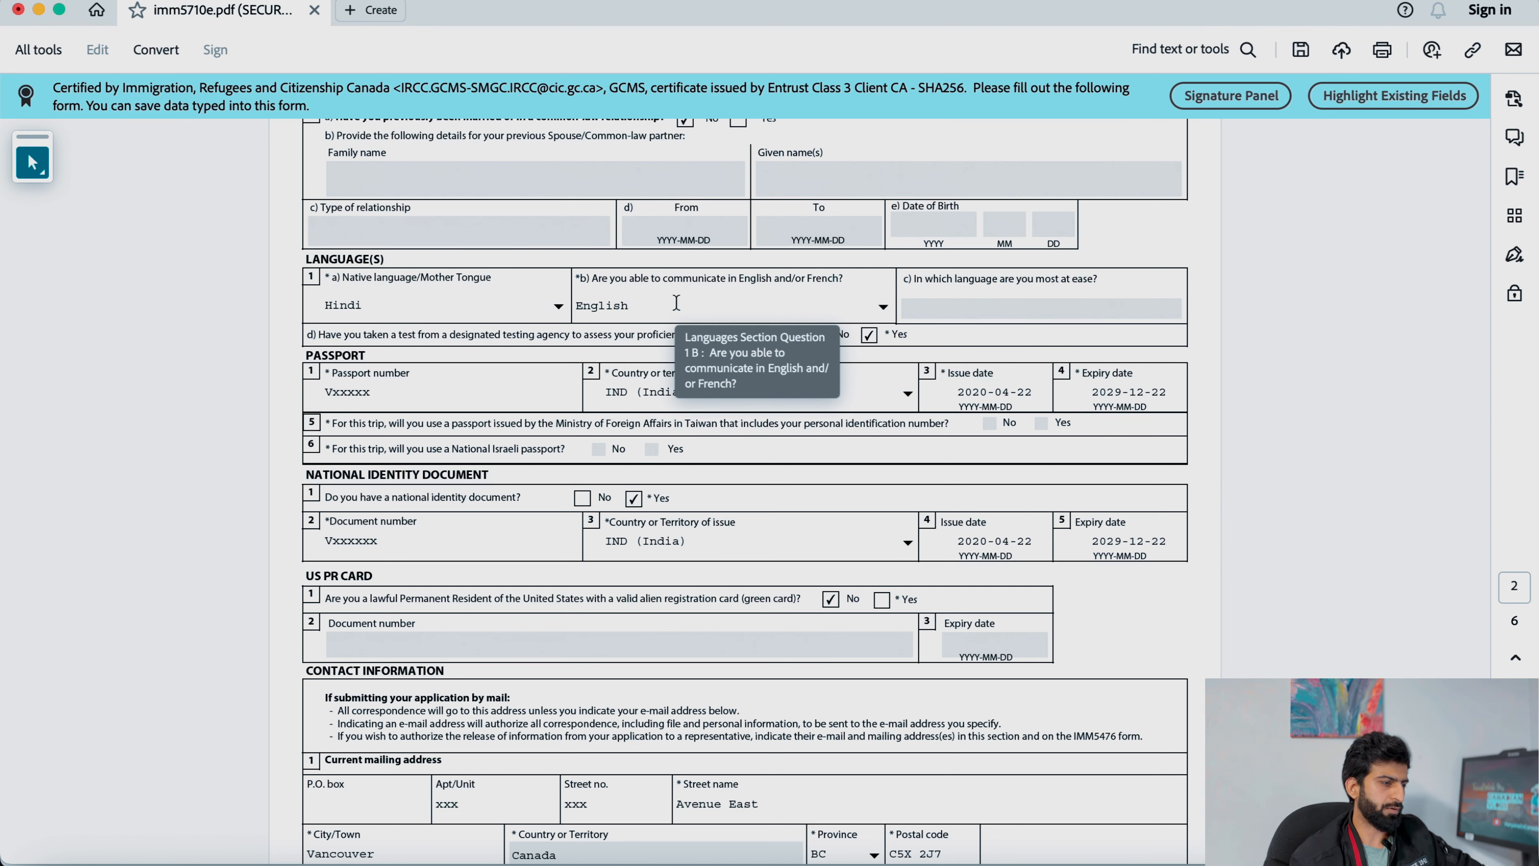
{"action": "scroll", "coordinate": [632, 316], "scroll_direction": "down", "scroll_amount": 3}
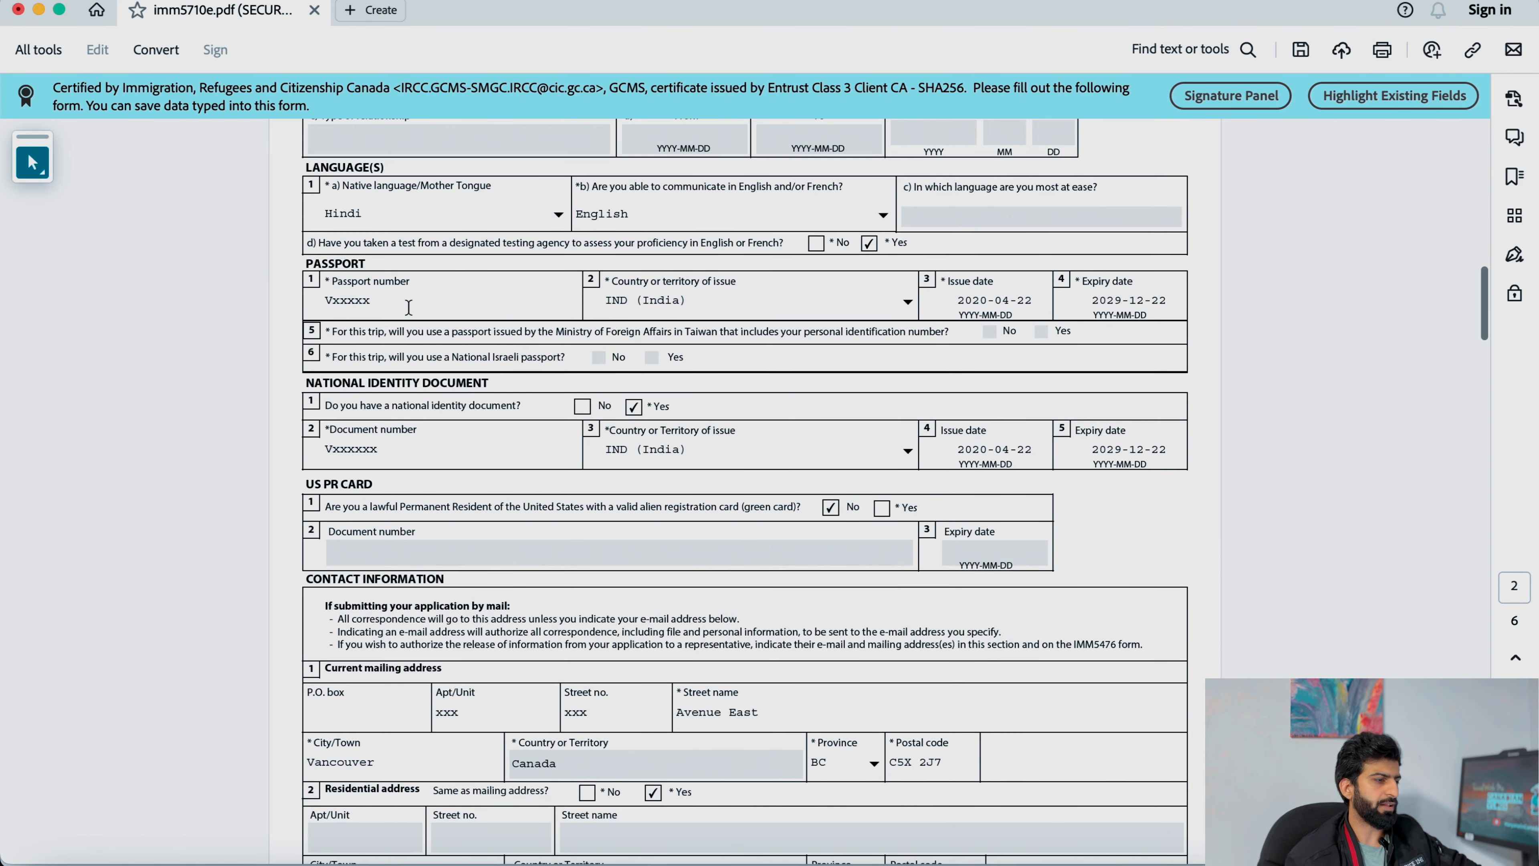
{"action": "scroll", "coordinate": [687, 338], "scroll_direction": "down", "scroll_amount": 5}
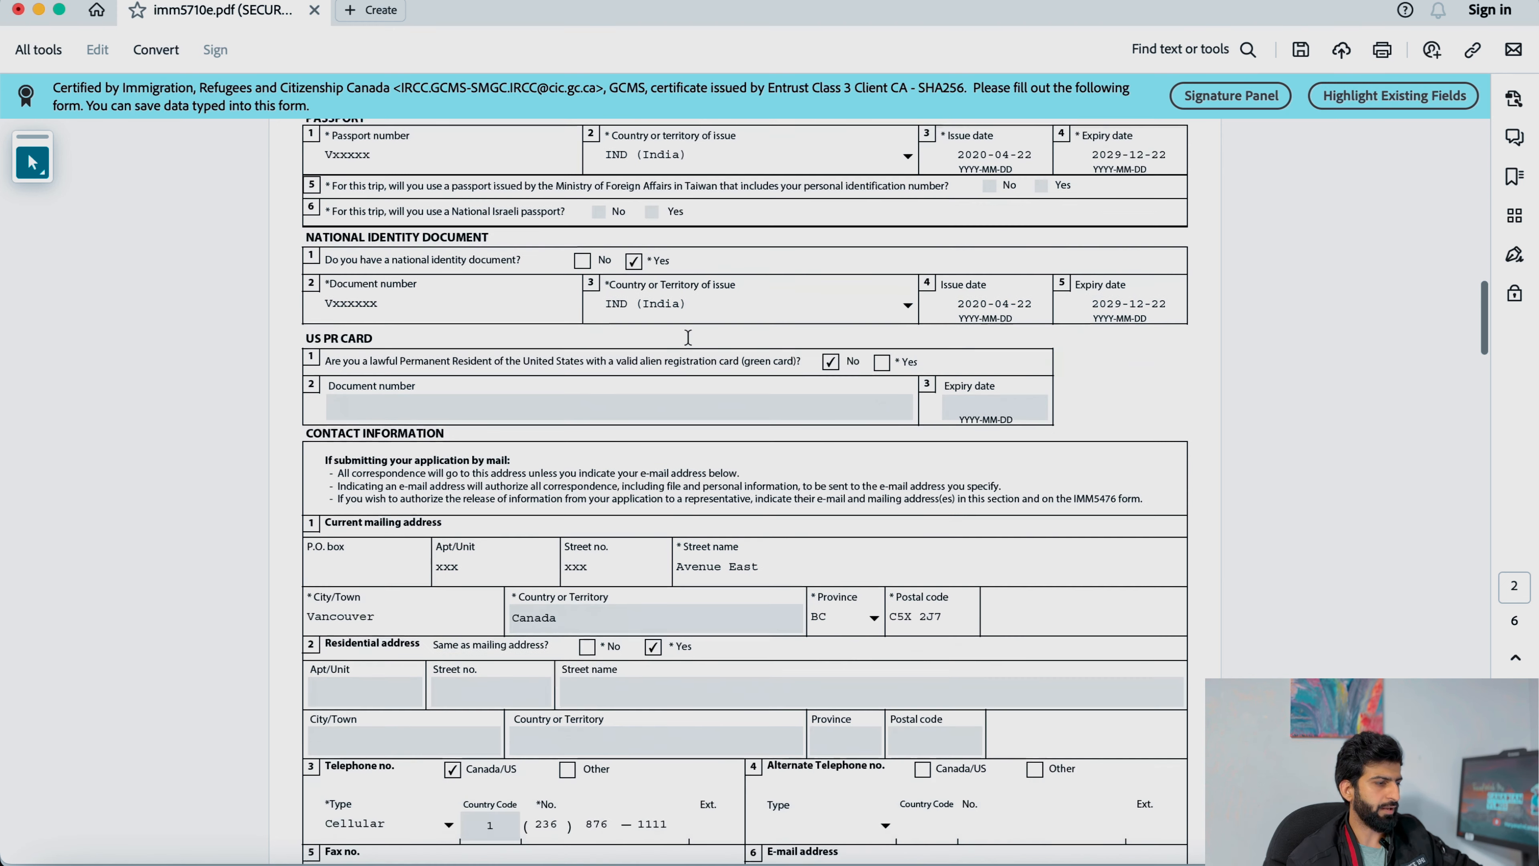
{"action": "scroll", "coordinate": [560, 264], "scroll_direction": "up", "scroll_amount": 2}
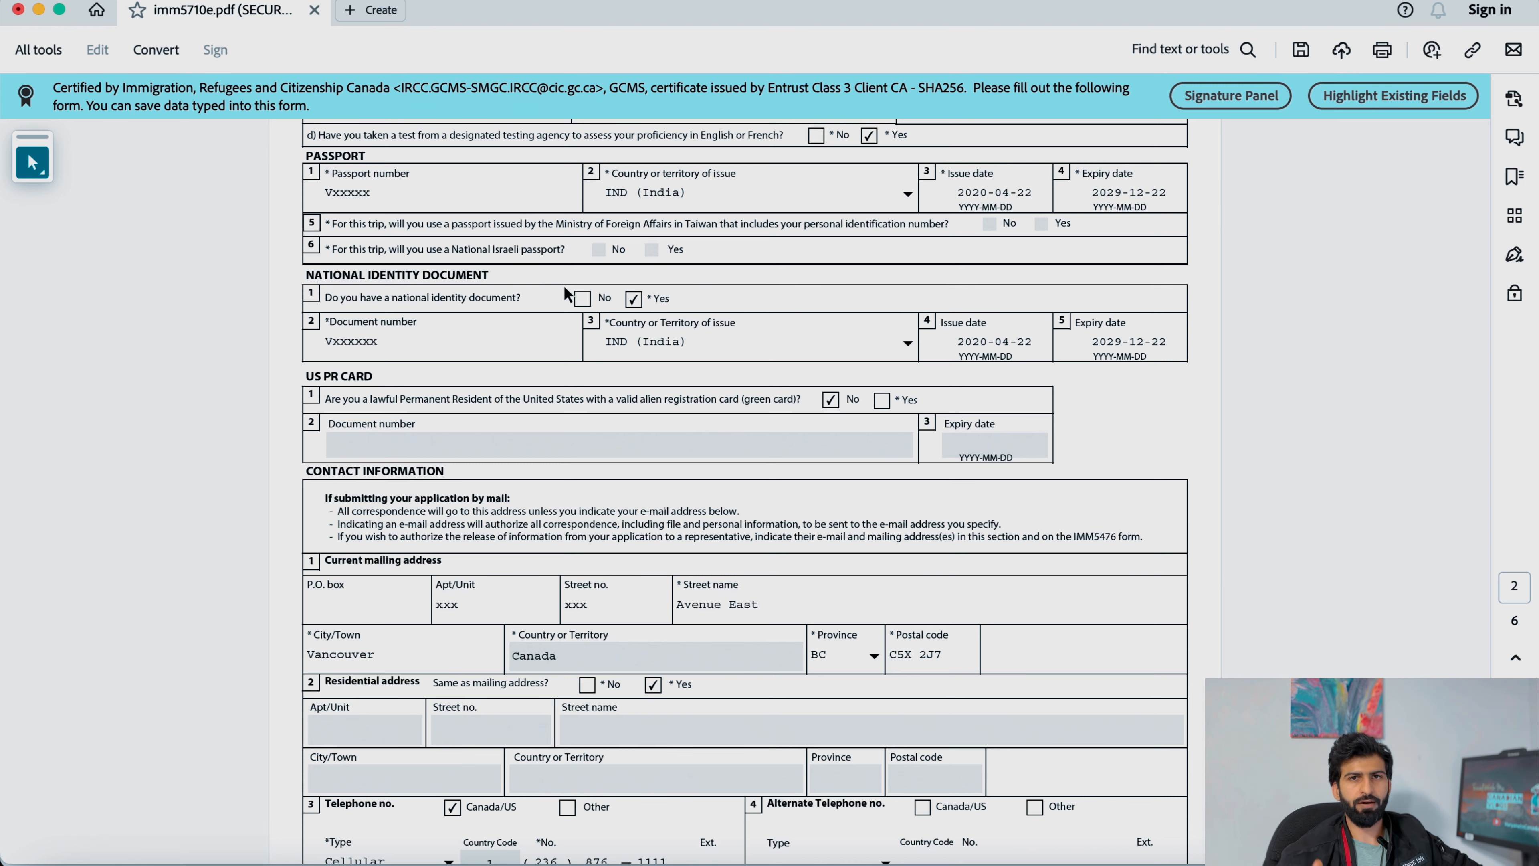
- Review the US PR card and contact information sections, including mailing address, residential address, telephone and e-mail entries
{"action": "scroll", "coordinate": [563, 285], "scroll_direction": "down", "scroll_amount": 3}
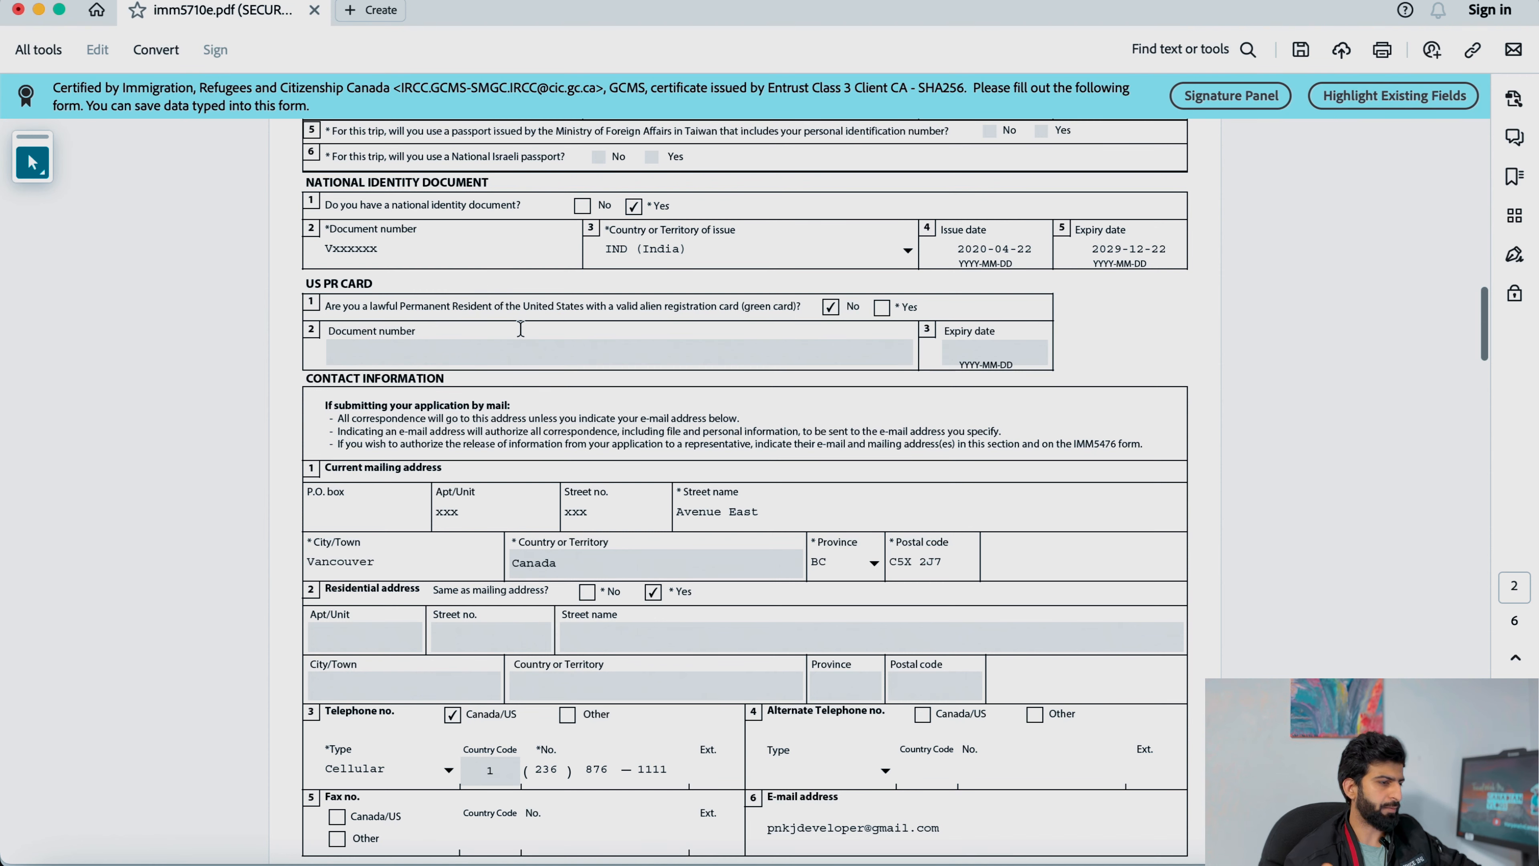
{"action": "scroll", "coordinate": [686, 325], "scroll_direction": "down", "scroll_amount": 6}
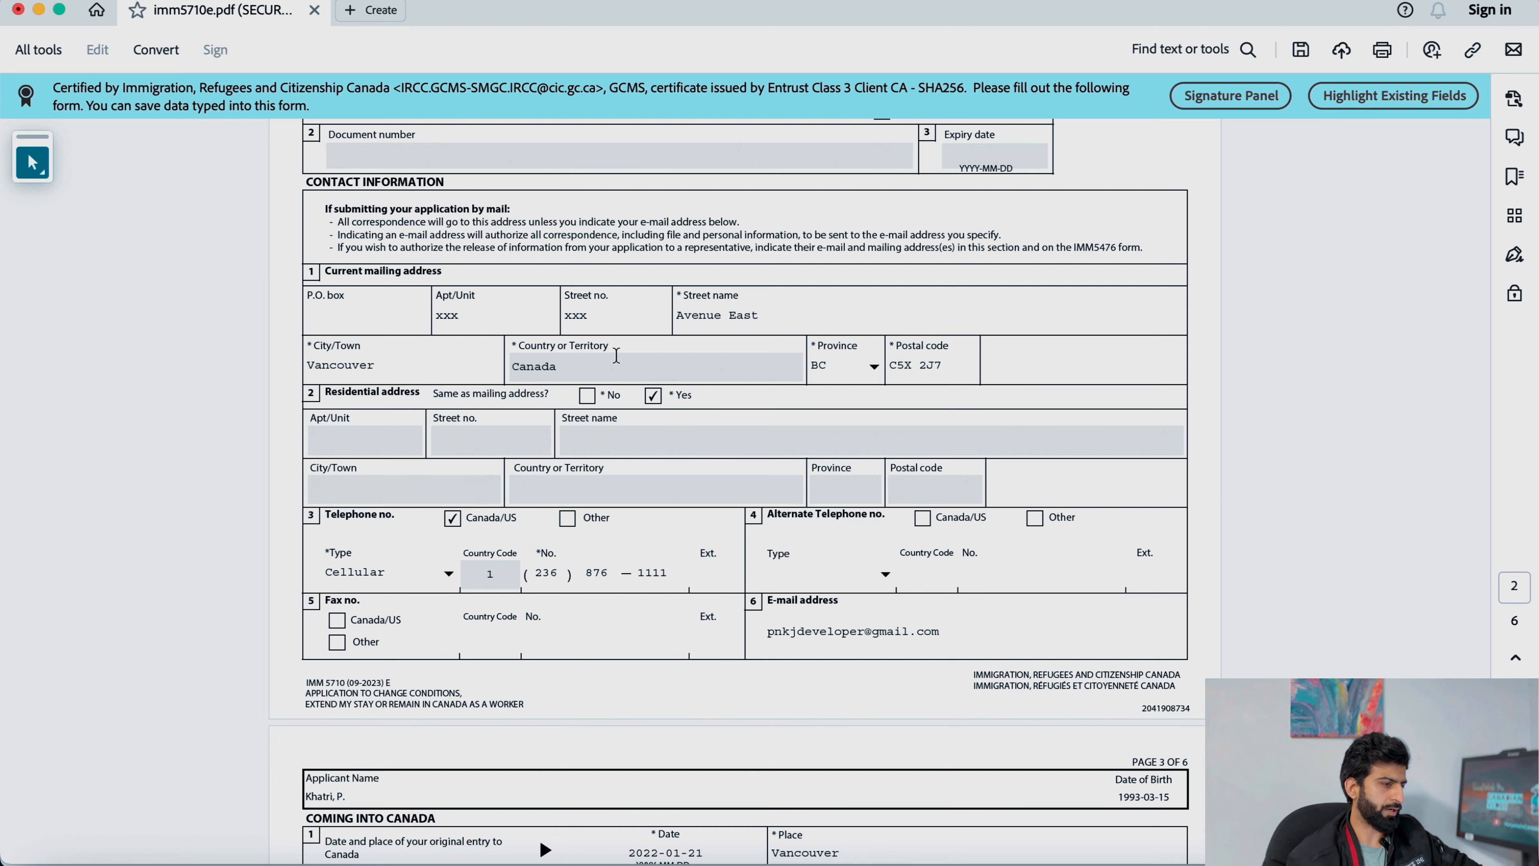
{"action": "scroll", "coordinate": [616, 355], "scroll_direction": "down", "scroll_amount": 2}
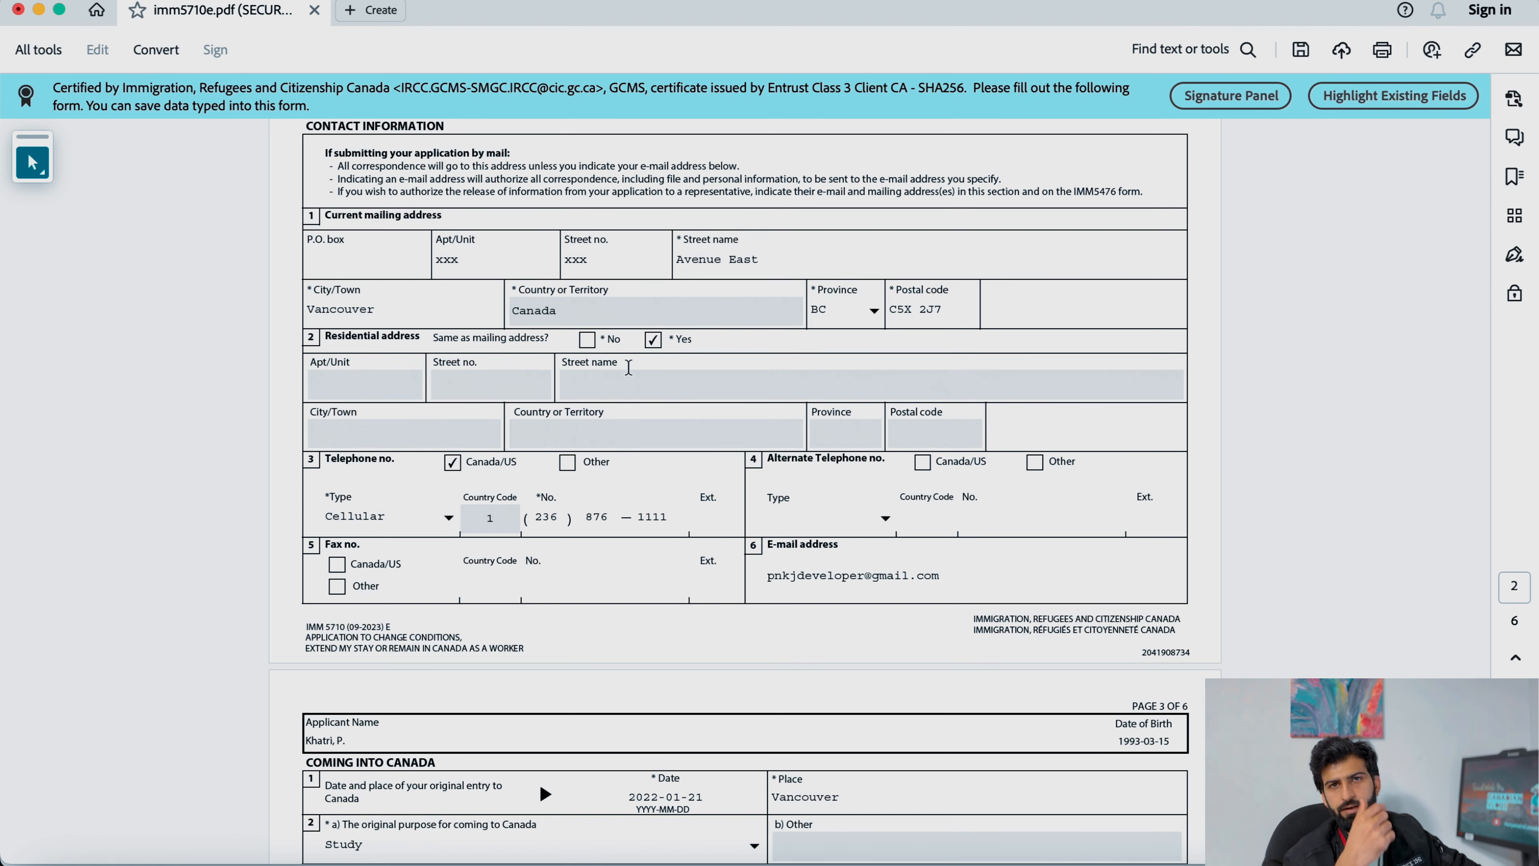
{"action": "scroll", "coordinate": [629, 366], "scroll_direction": "down", "scroll_amount": 8}
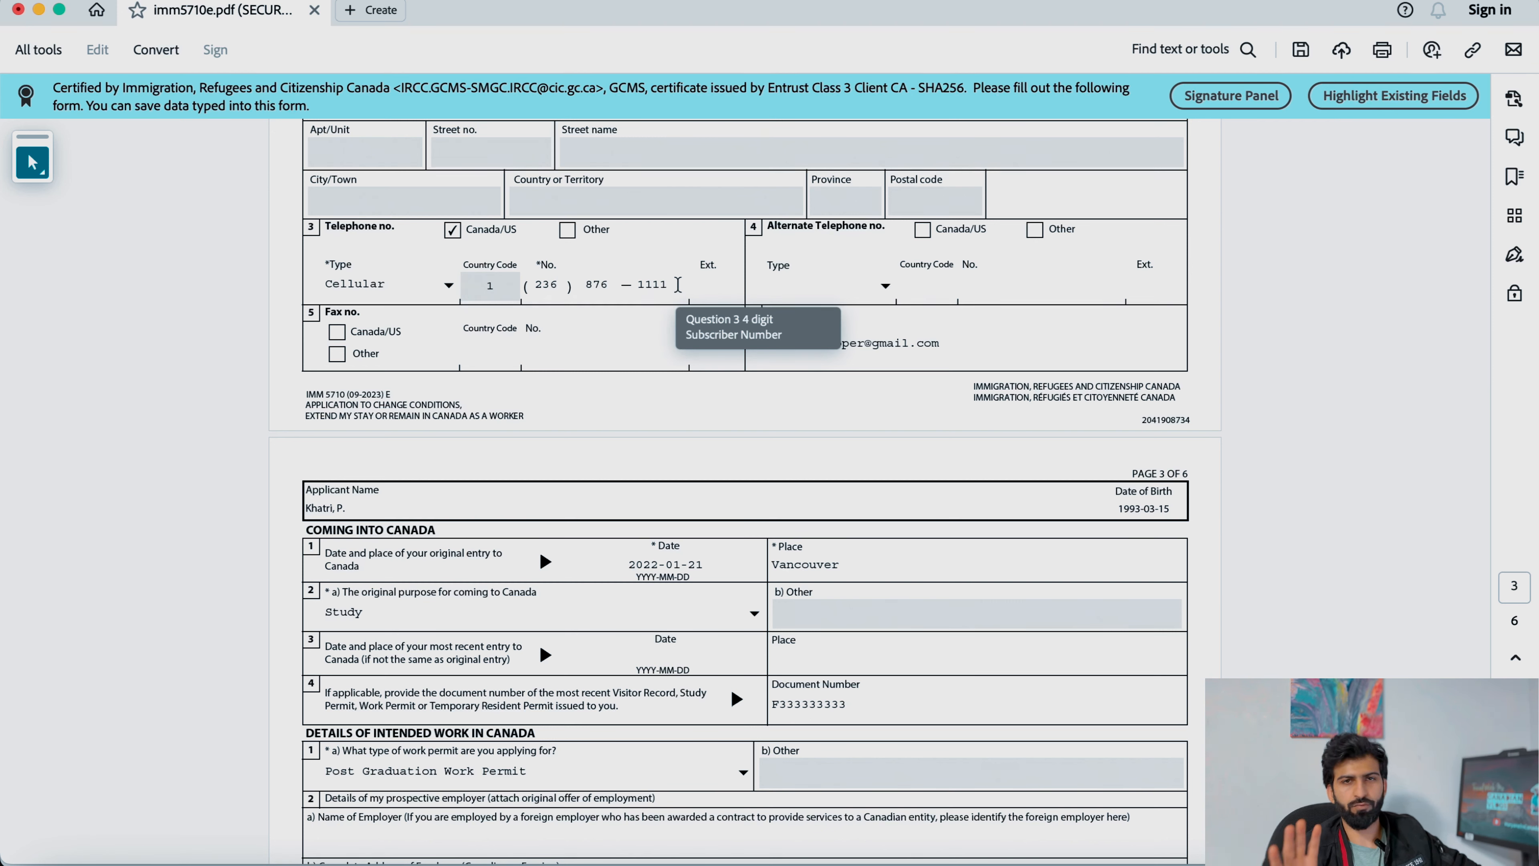
{"action": "scroll", "coordinate": [677, 284], "scroll_direction": "down", "scroll_amount": 2}
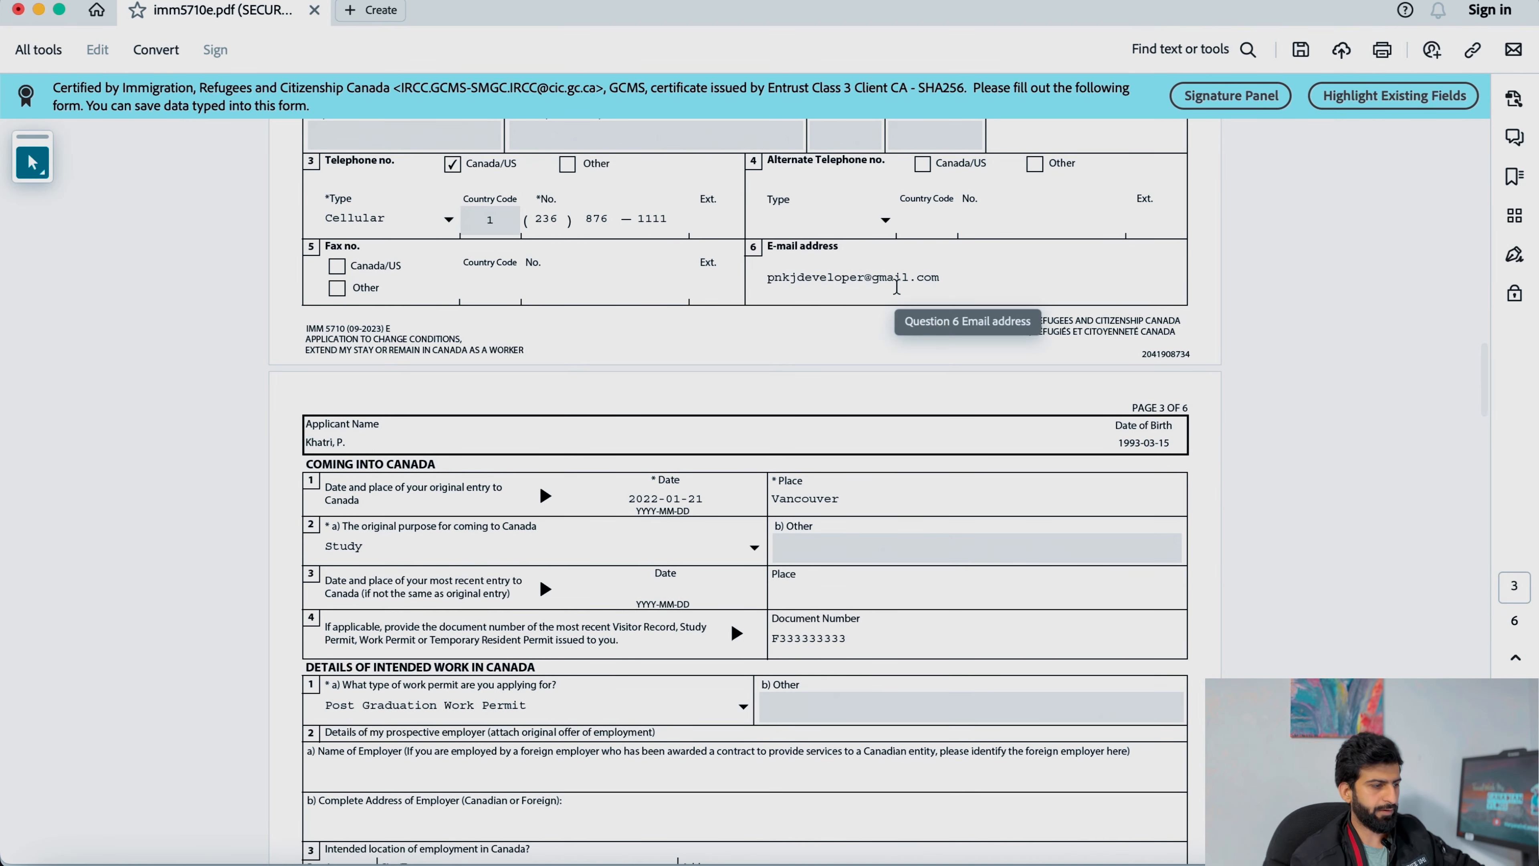
- Review the Coming Into Canada section and examine the available work permit types under the intended work details
{"action": "scroll", "coordinate": [897, 285], "scroll_direction": "down", "scroll_amount": 5}
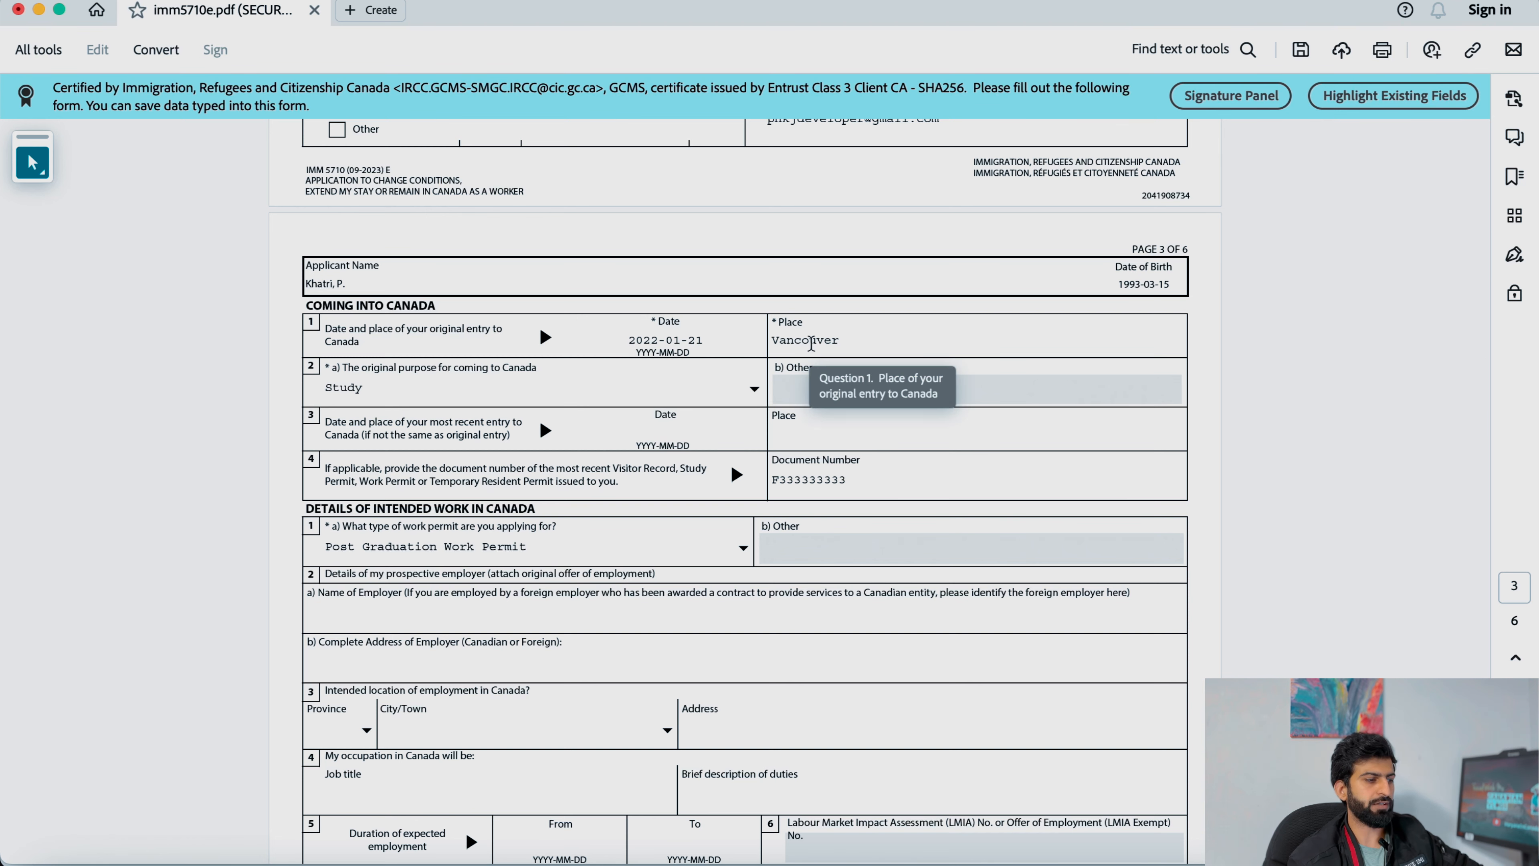
{"action": "scroll", "coordinate": [814, 364], "scroll_direction": "down", "scroll_amount": 3}
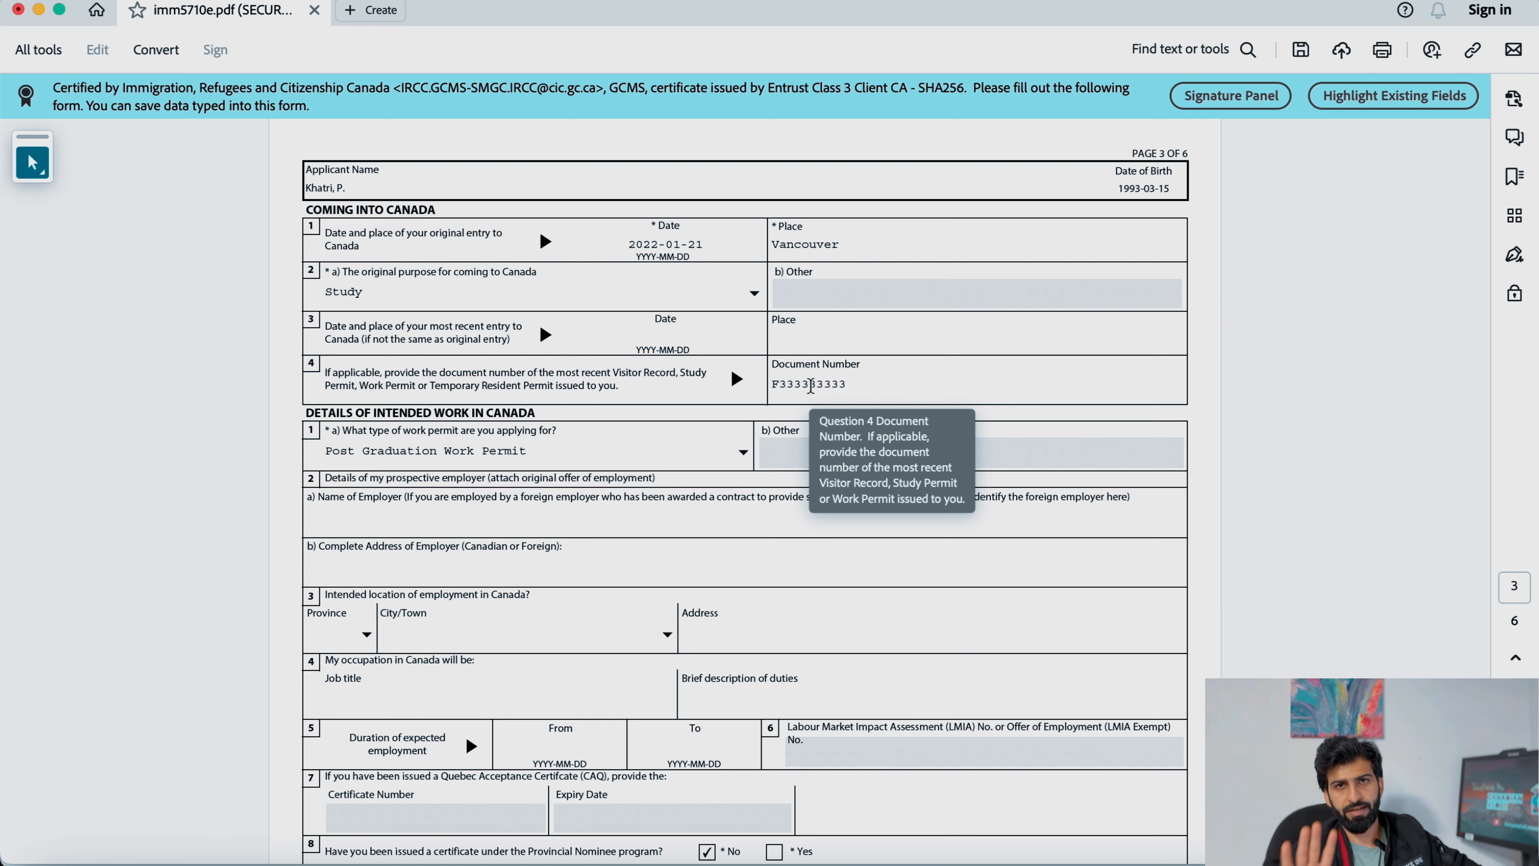
{"action": "scroll", "coordinate": [811, 385], "scroll_direction": "down", "scroll_amount": 1}
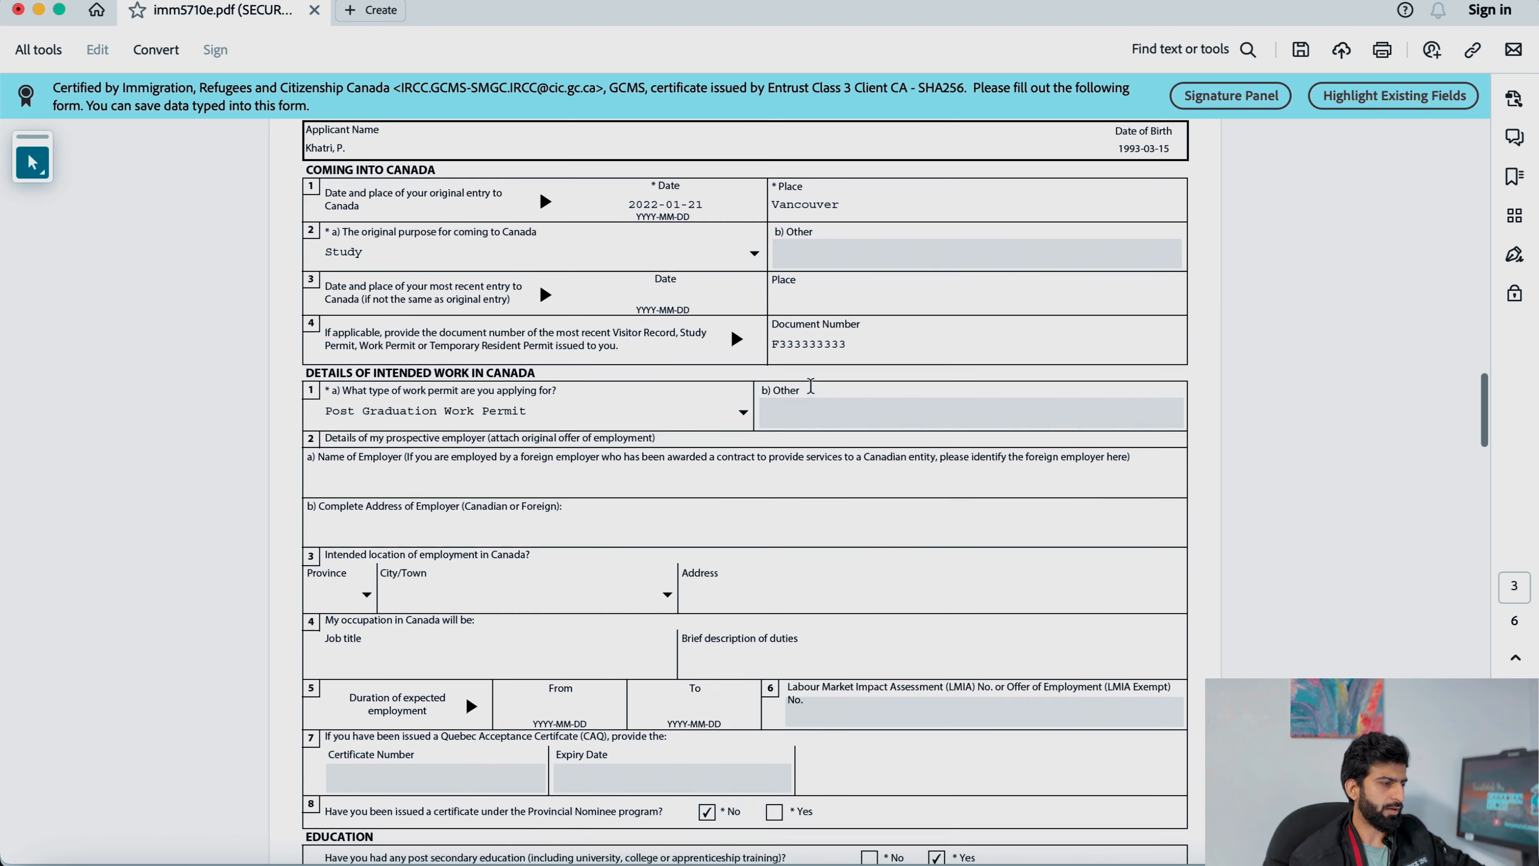
{"action": "scroll", "coordinate": [811, 385], "scroll_direction": "down", "scroll_amount": 1}
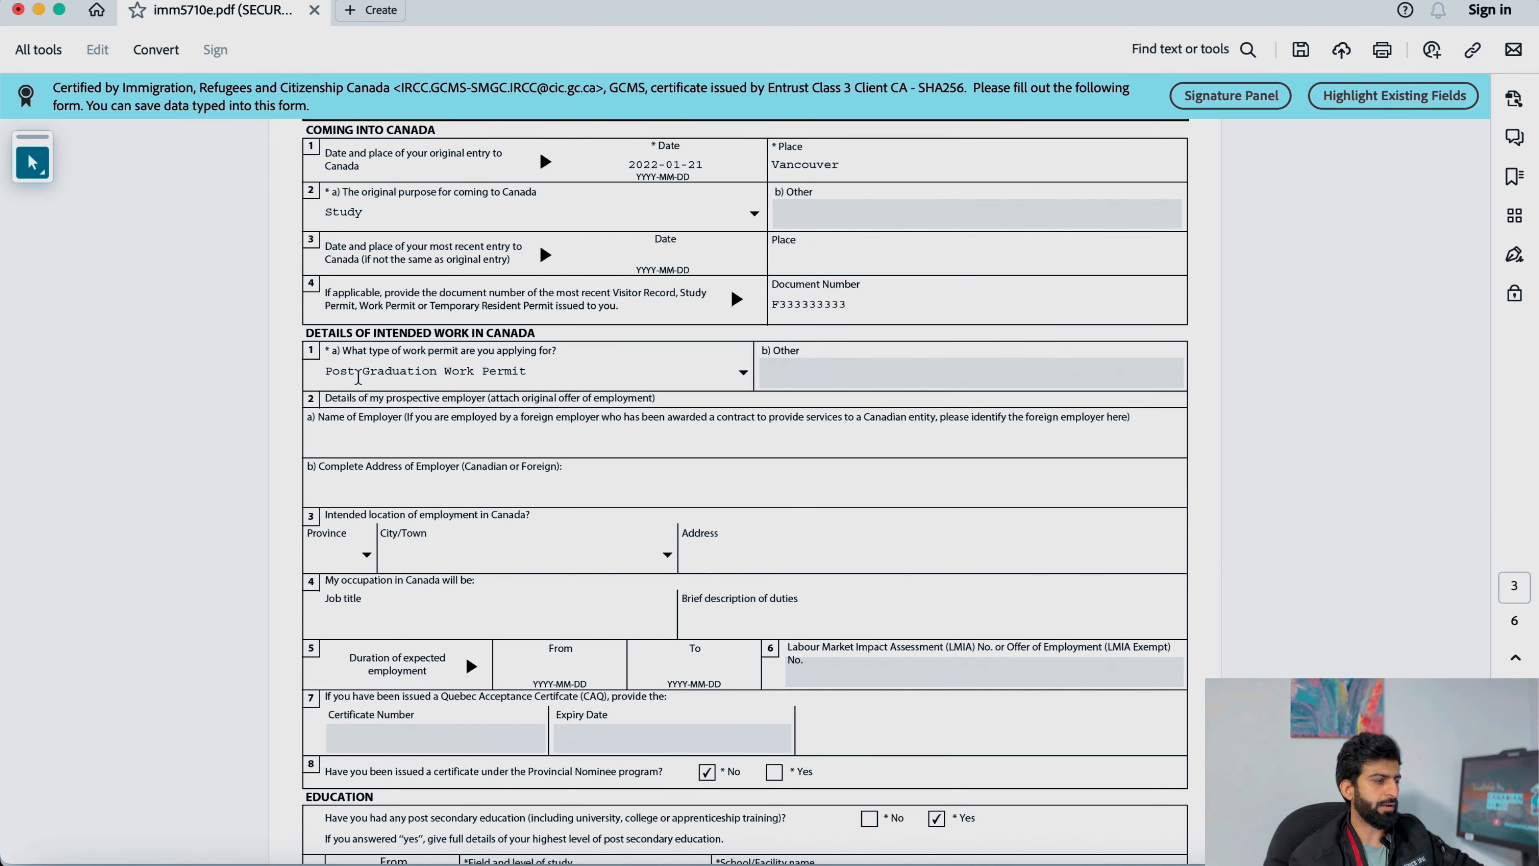
{"action": "left_click", "coordinate": [744, 381]}
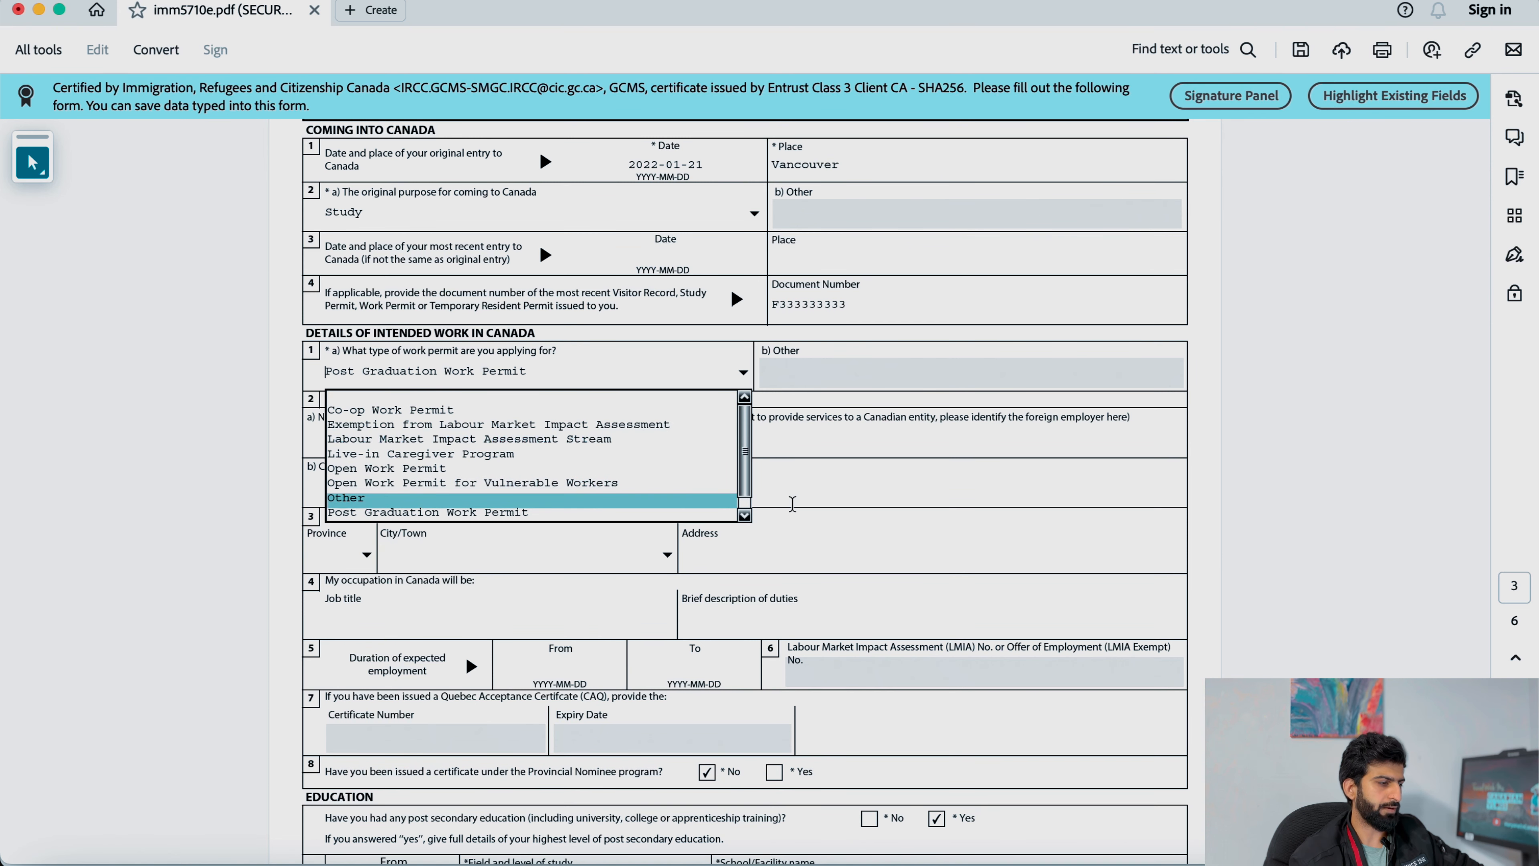
{"action": "left_click", "coordinate": [886, 482]}
- Review the prospective employer, Provincial Nominee program and education entries on page 3 of the form
{"action": "scroll", "coordinate": [722, 494], "scroll_direction": "down", "scroll_amount": 5}
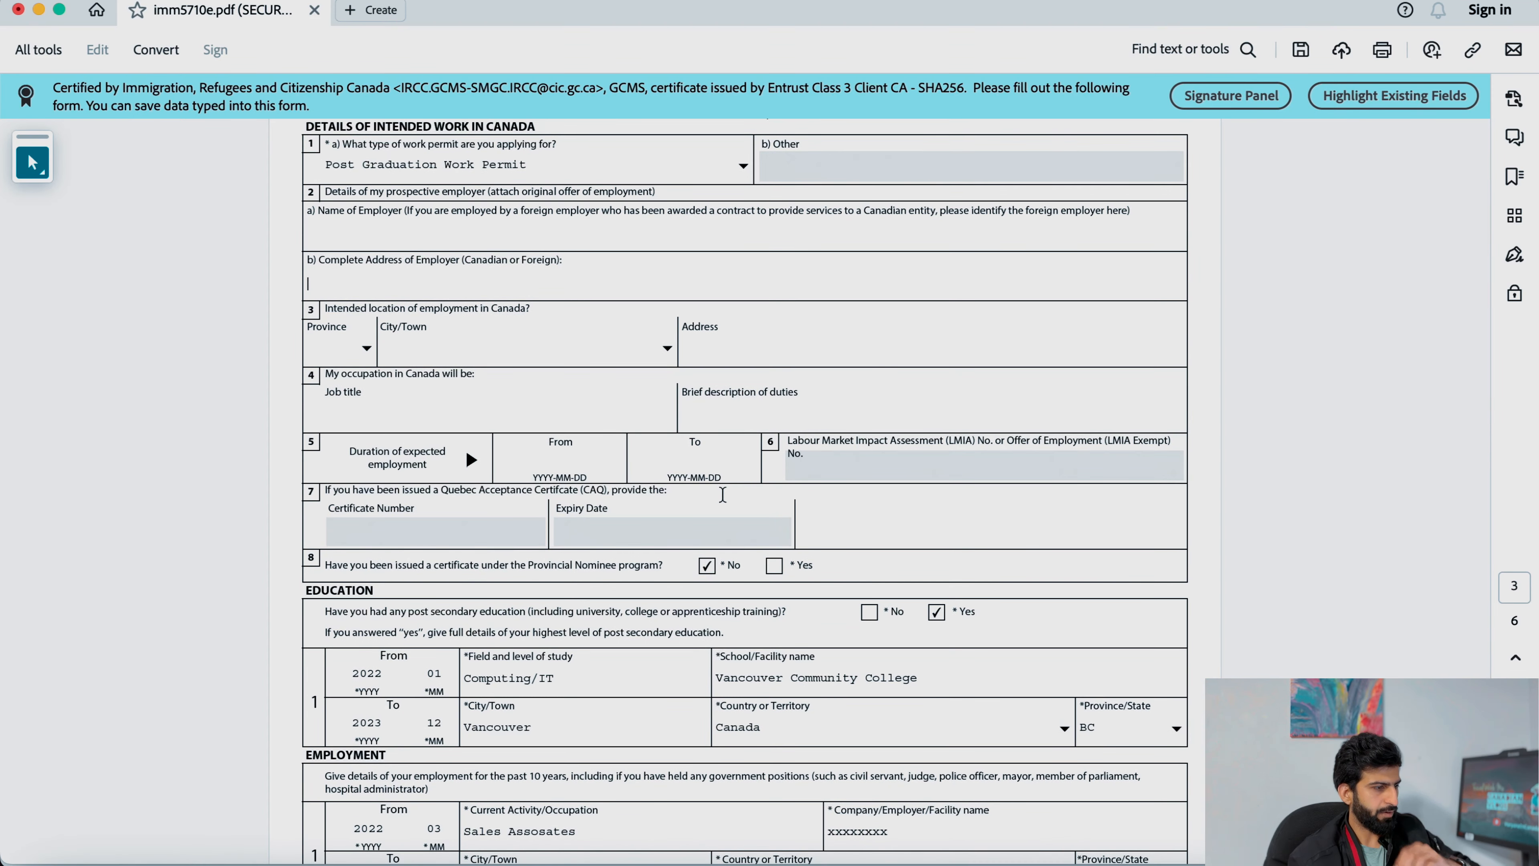
{"action": "scroll", "coordinate": [654, 333], "scroll_direction": "down", "scroll_amount": 5}
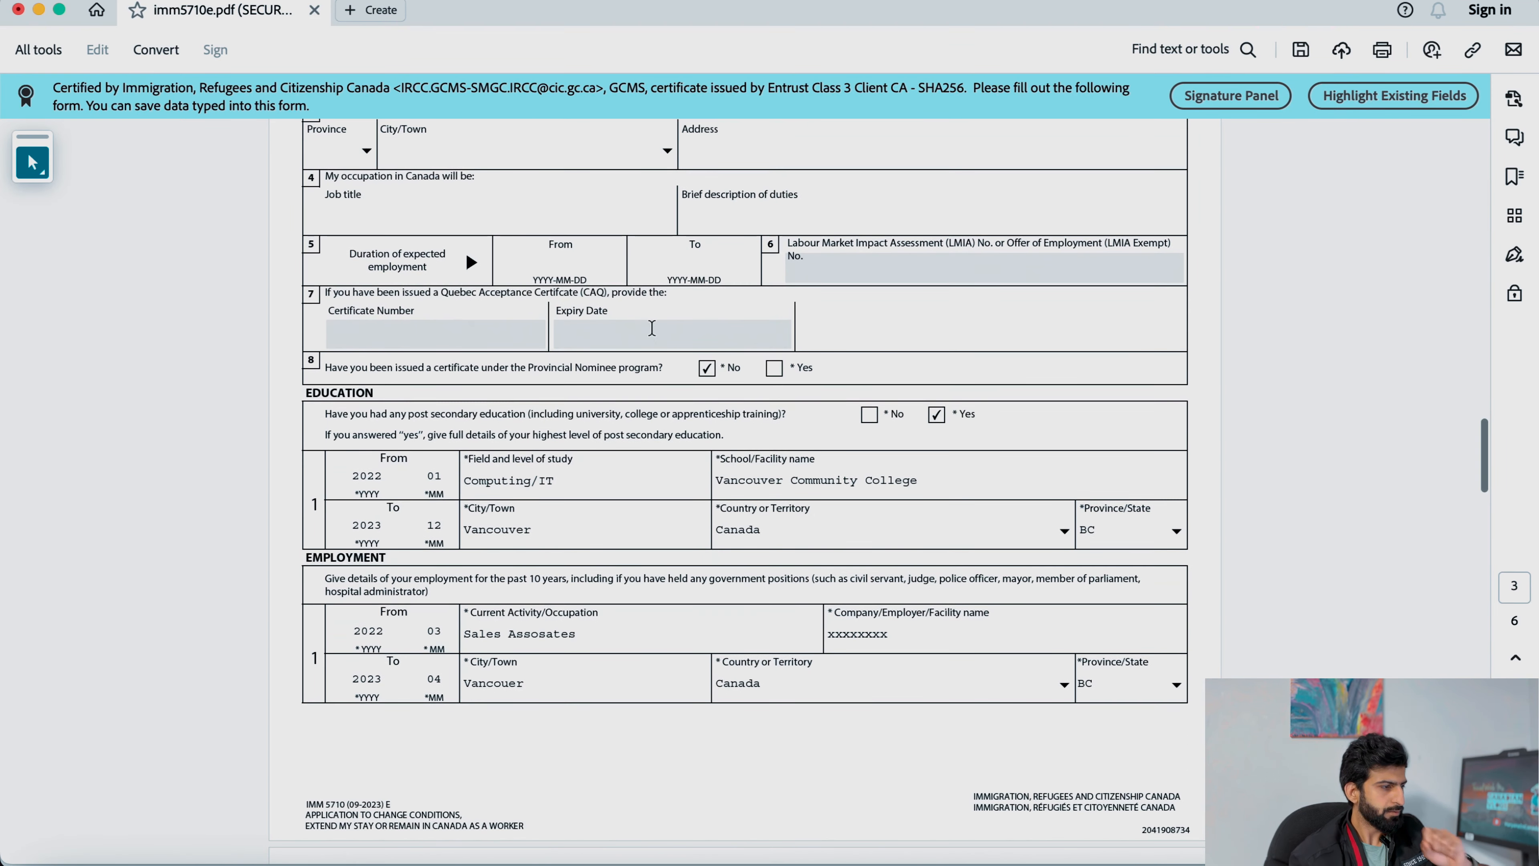
{"action": "scroll", "coordinate": [652, 327], "scroll_direction": "down", "scroll_amount": 3}
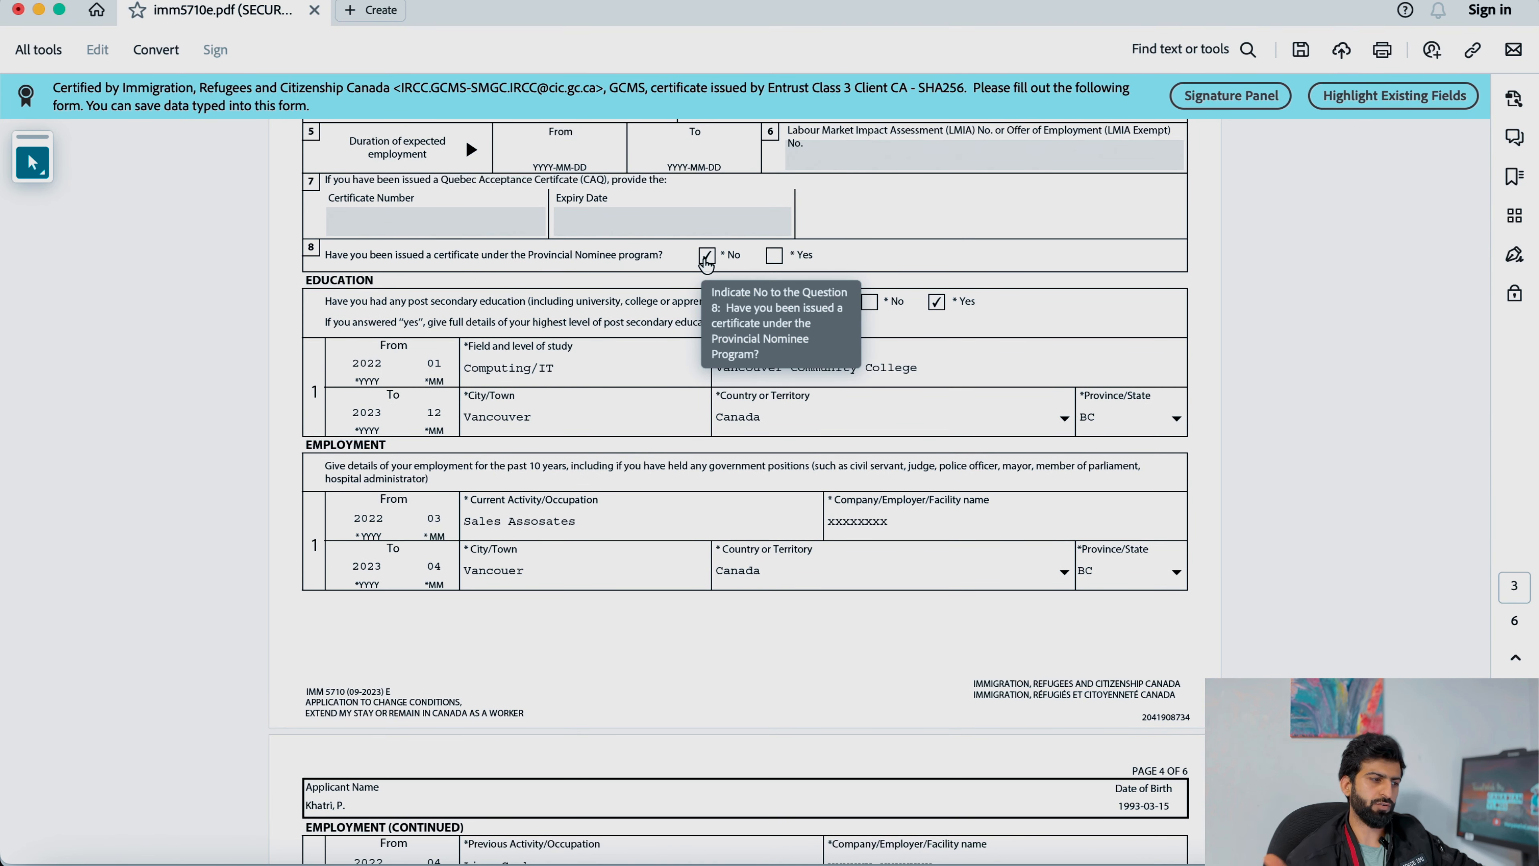
{"action": "scroll", "coordinate": [620, 327], "scroll_direction": "down", "scroll_amount": 2}
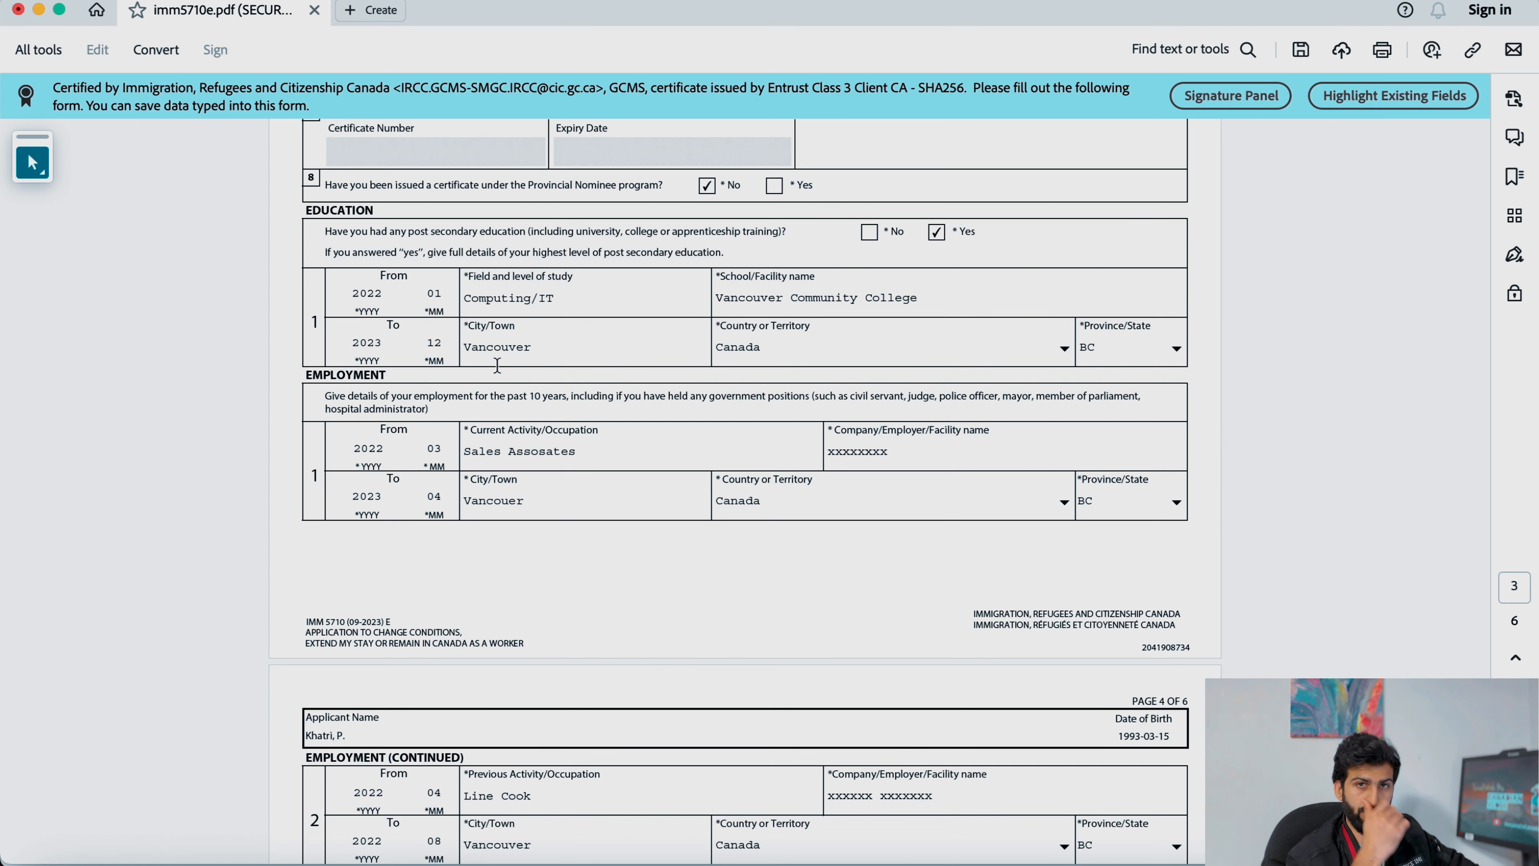
- Review the current and previous employment entries running from page 3 onto page 4
{"action": "scroll", "coordinate": [497, 364], "scroll_direction": "down", "scroll_amount": 5}
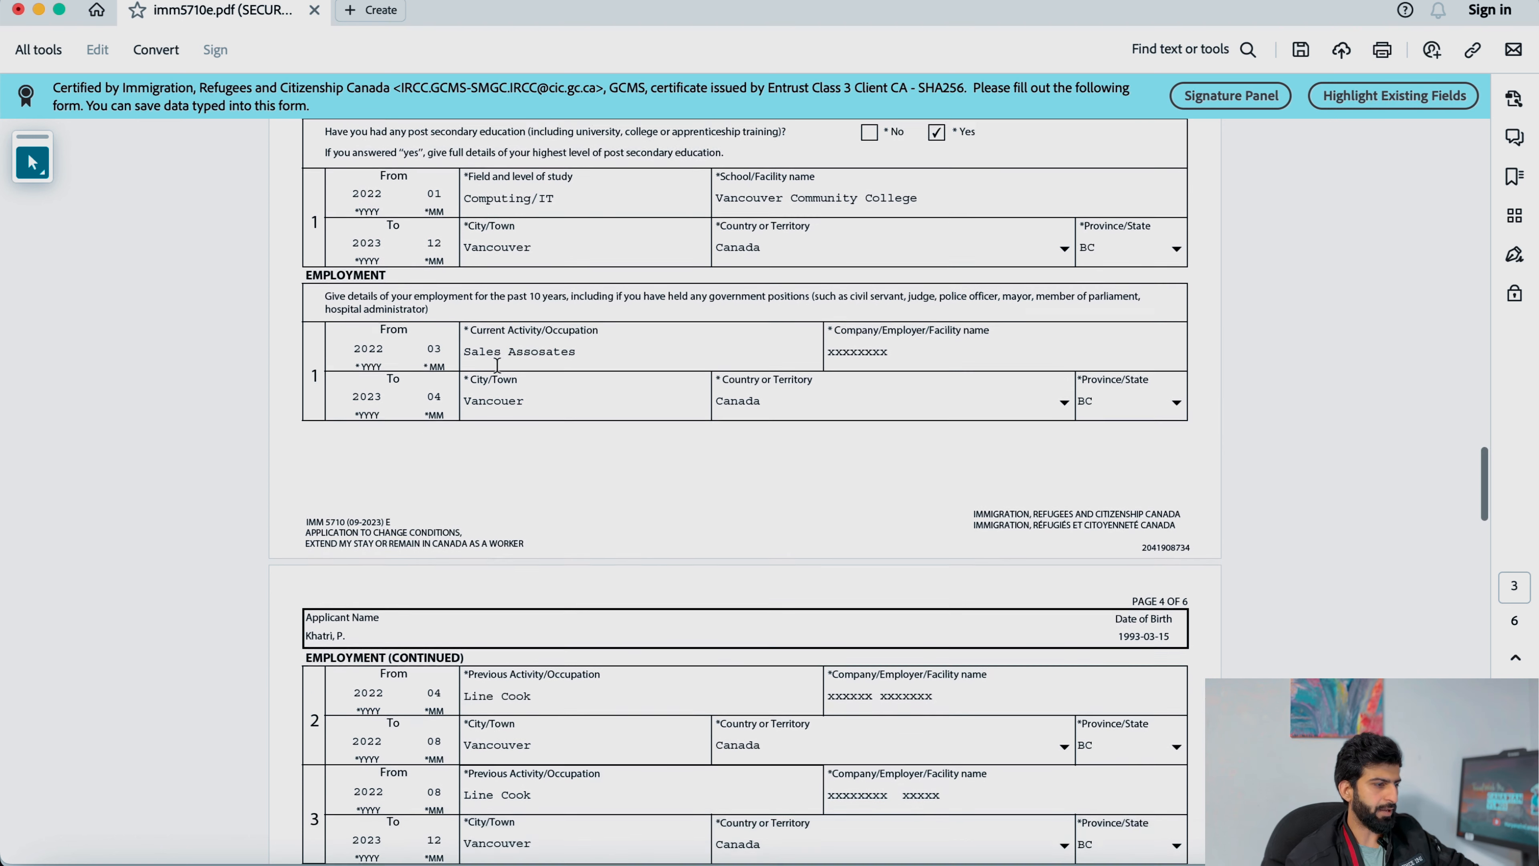
{"action": "scroll", "coordinate": [497, 364], "scroll_direction": "down", "scroll_amount": 1}
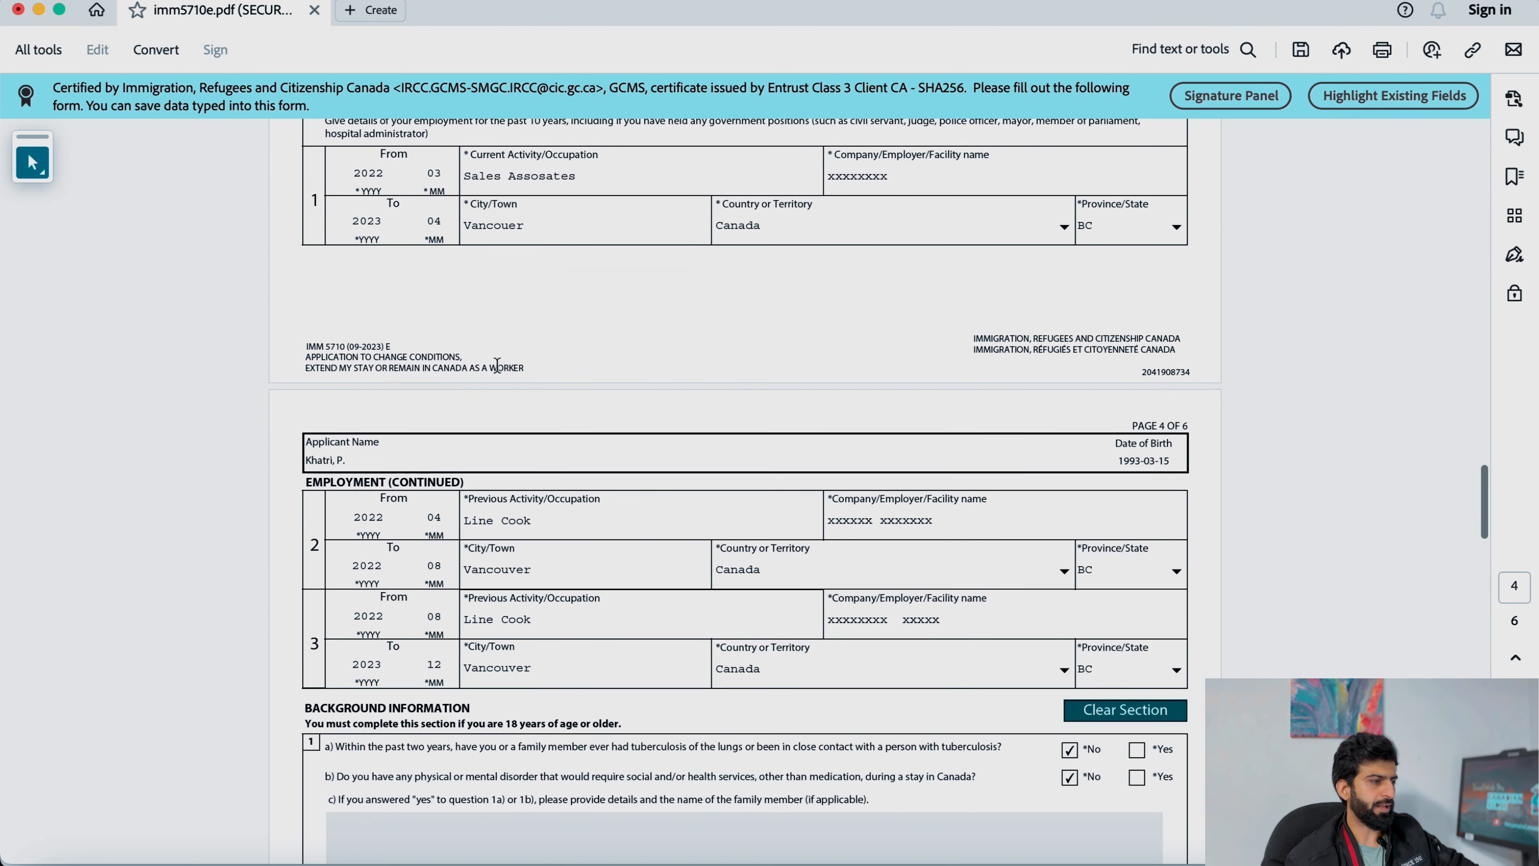
{"action": "scroll", "coordinate": [426, 214], "scroll_direction": "up", "scroll_amount": 1}
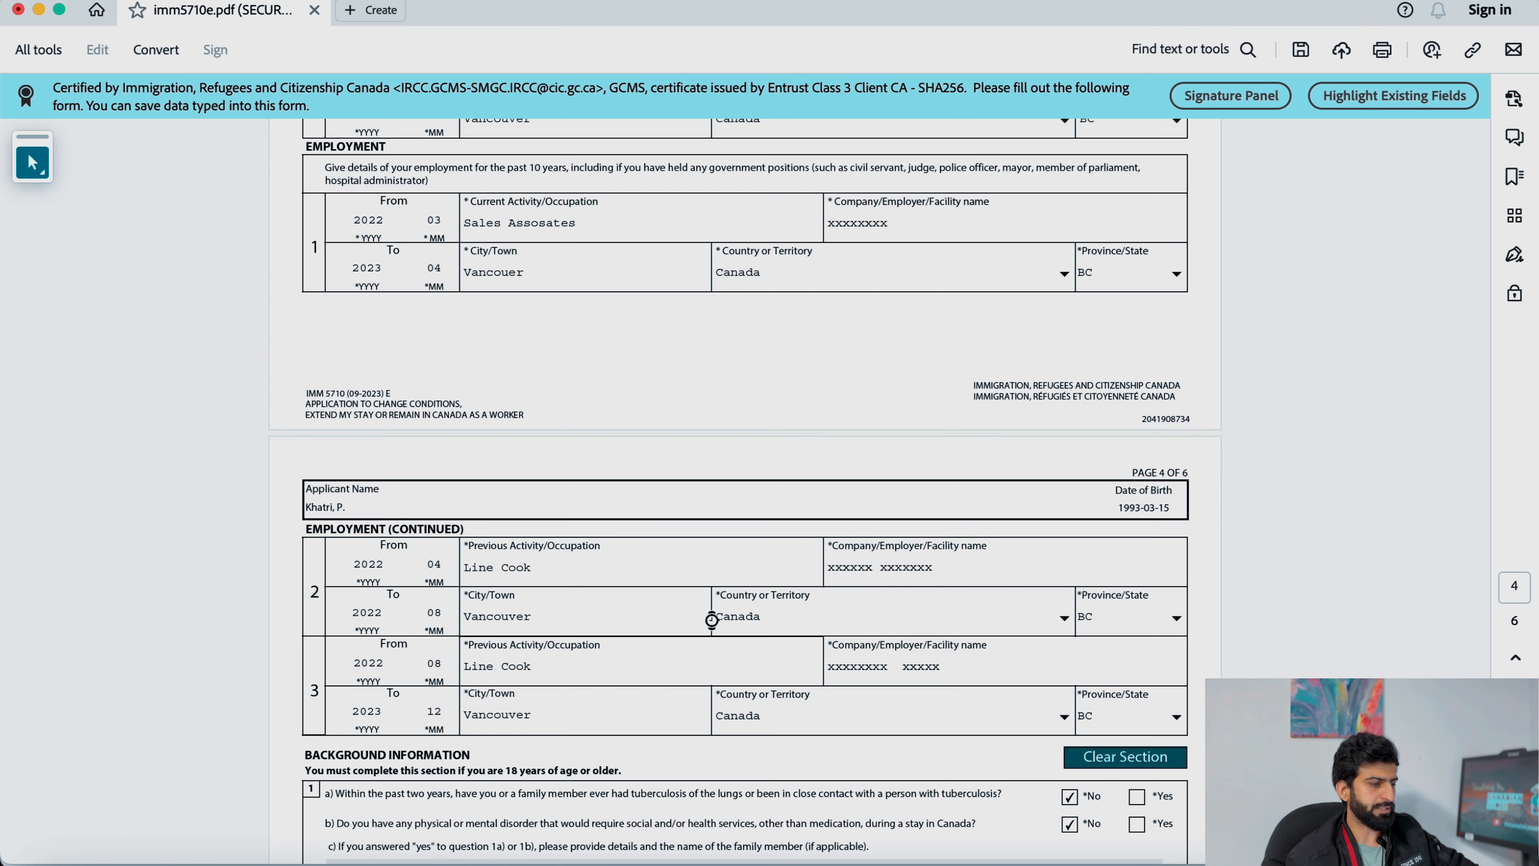
{"action": "scroll", "coordinate": [679, 575], "scroll_direction": "down", "scroll_amount": 3}
- Review background questions 1 to 3, highlighting the visa or permit refusal question and the start of its explanation
{"action": "scroll", "coordinate": [741, 546], "scroll_direction": "down", "scroll_amount": 7}
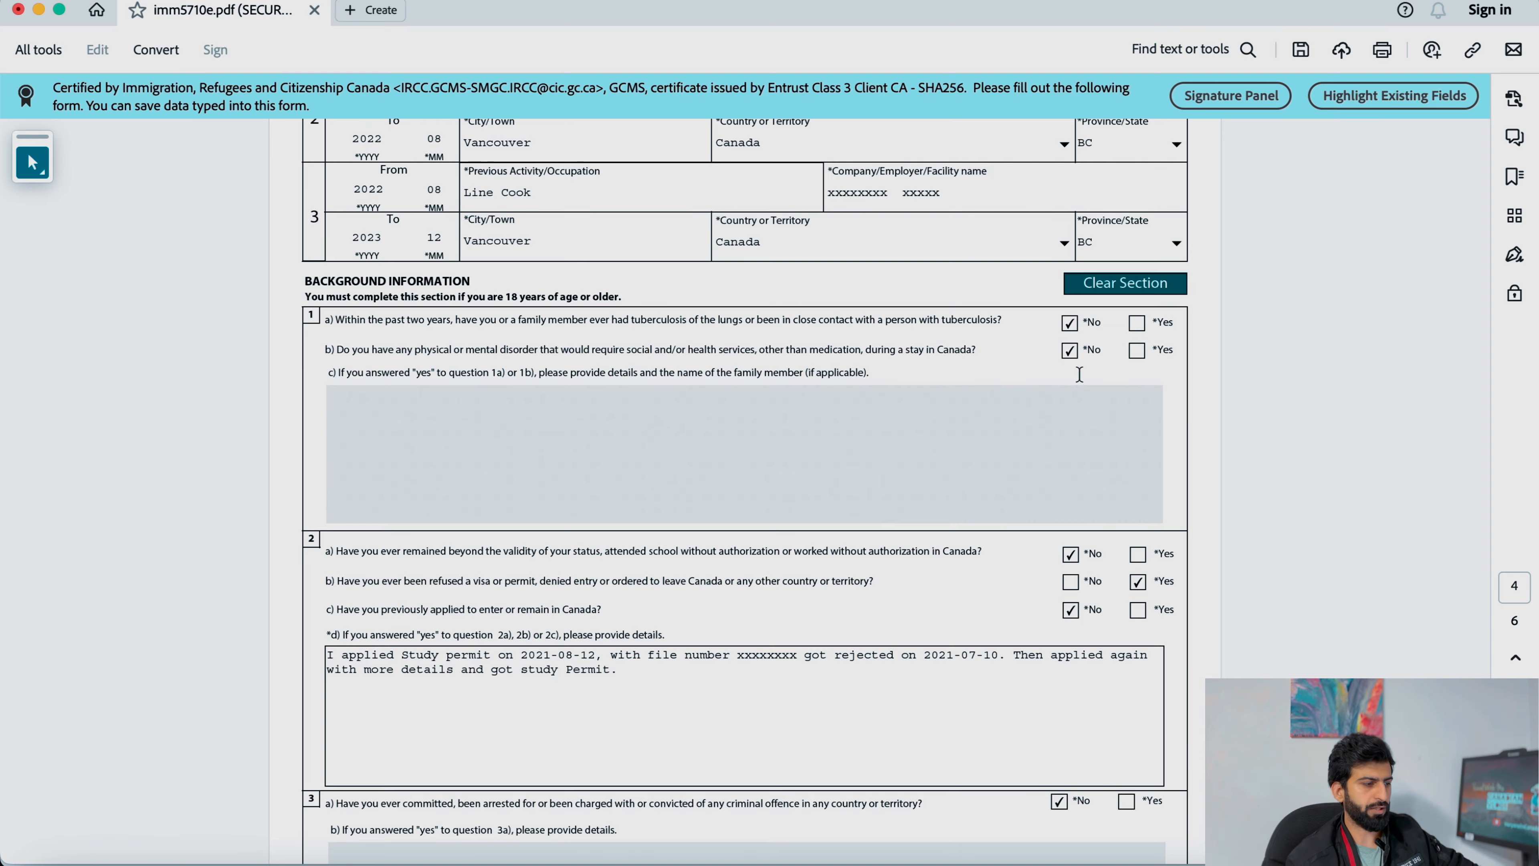
{"action": "scroll", "coordinate": [1079, 374], "scroll_direction": "down", "scroll_amount": 5}
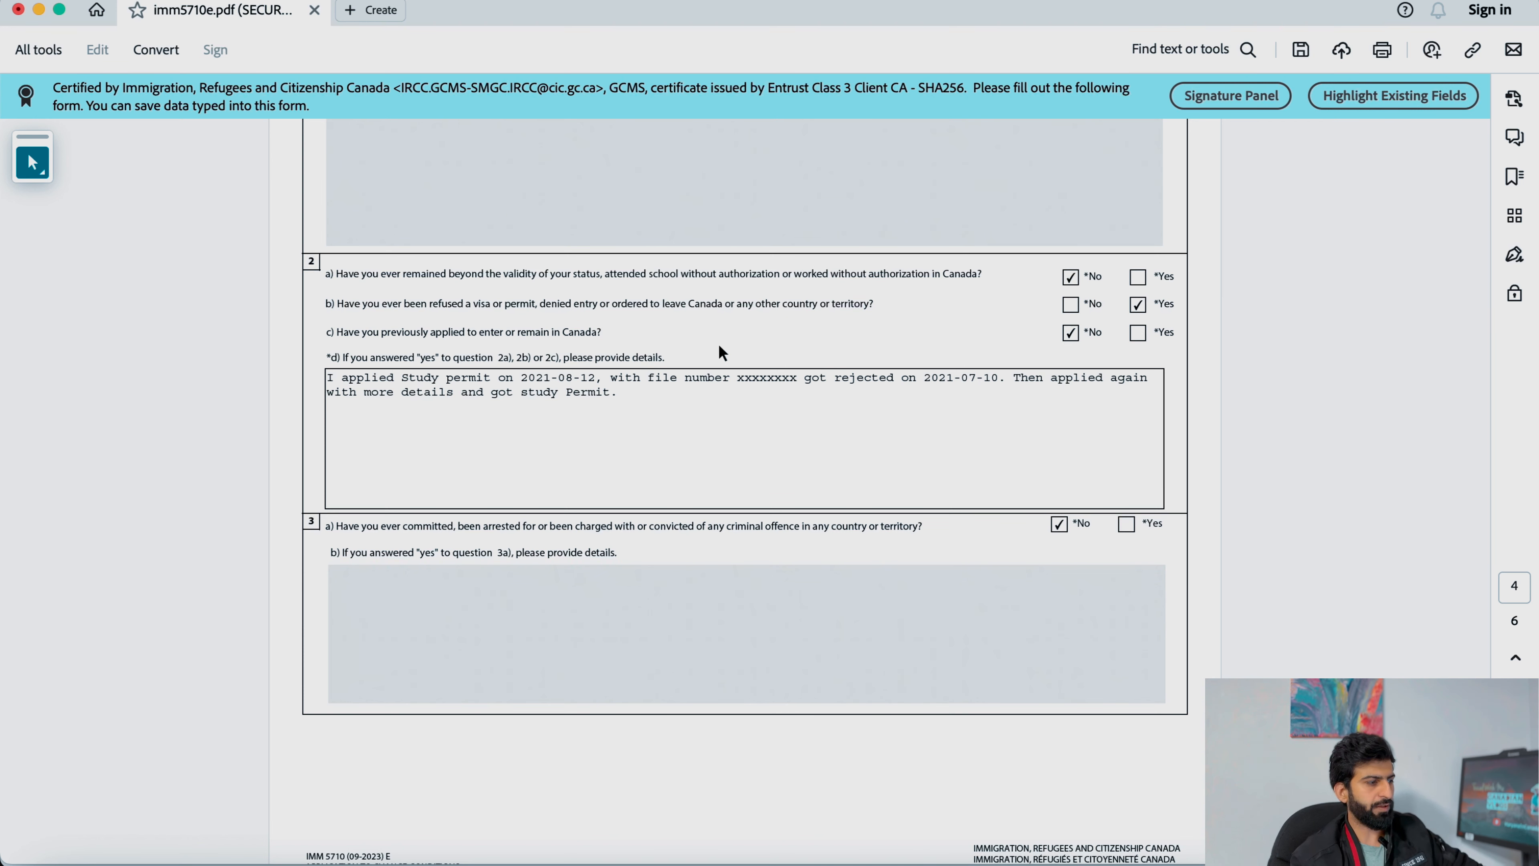
{"action": "left_click_drag", "start_coordinate": [337, 302], "coordinate": [860, 304]}
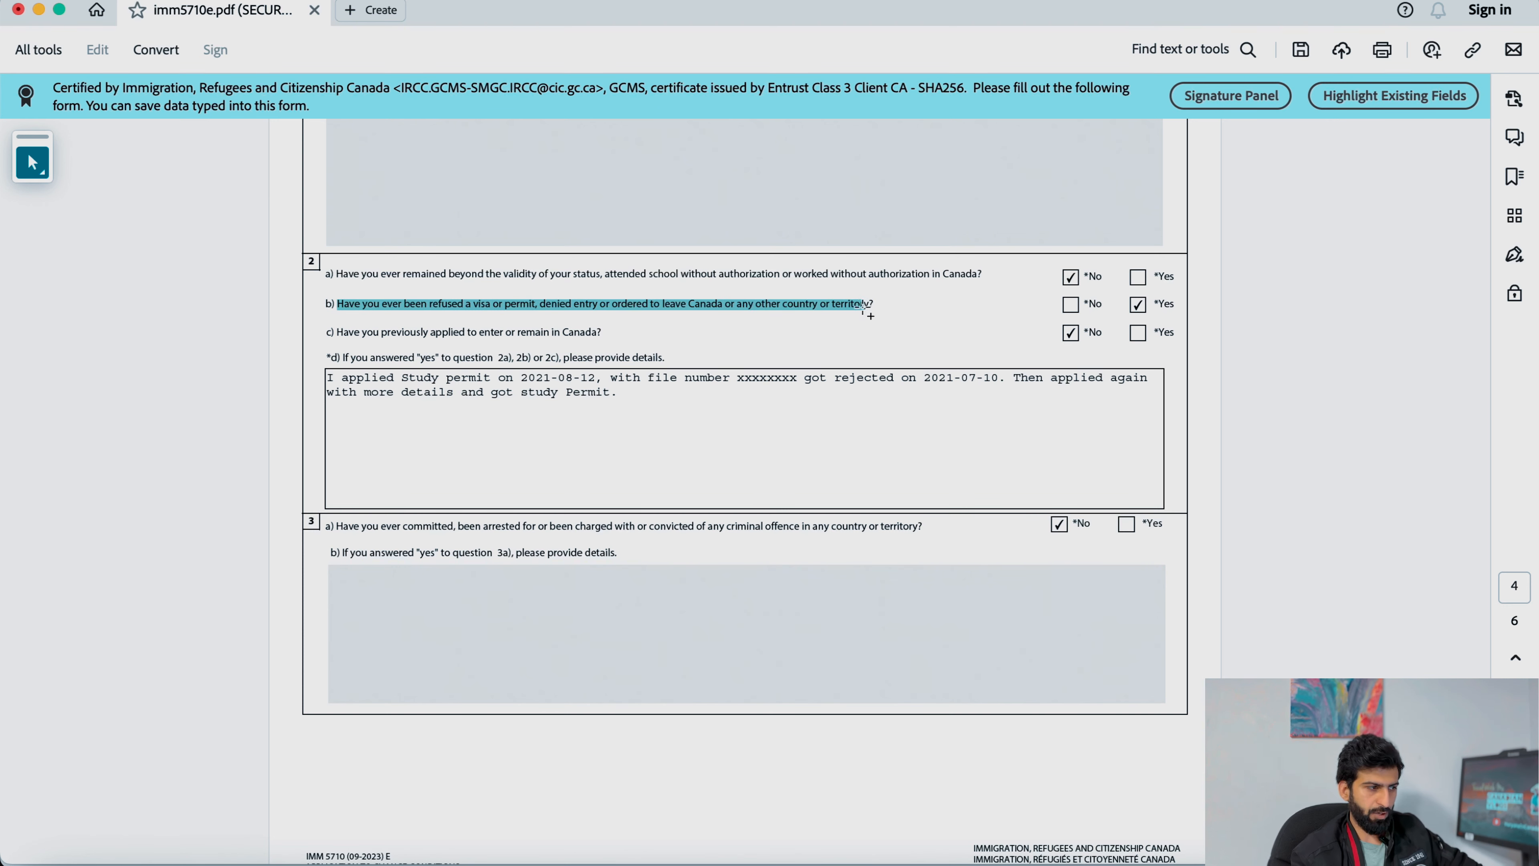
{"action": "left_click", "coordinate": [859, 306]}
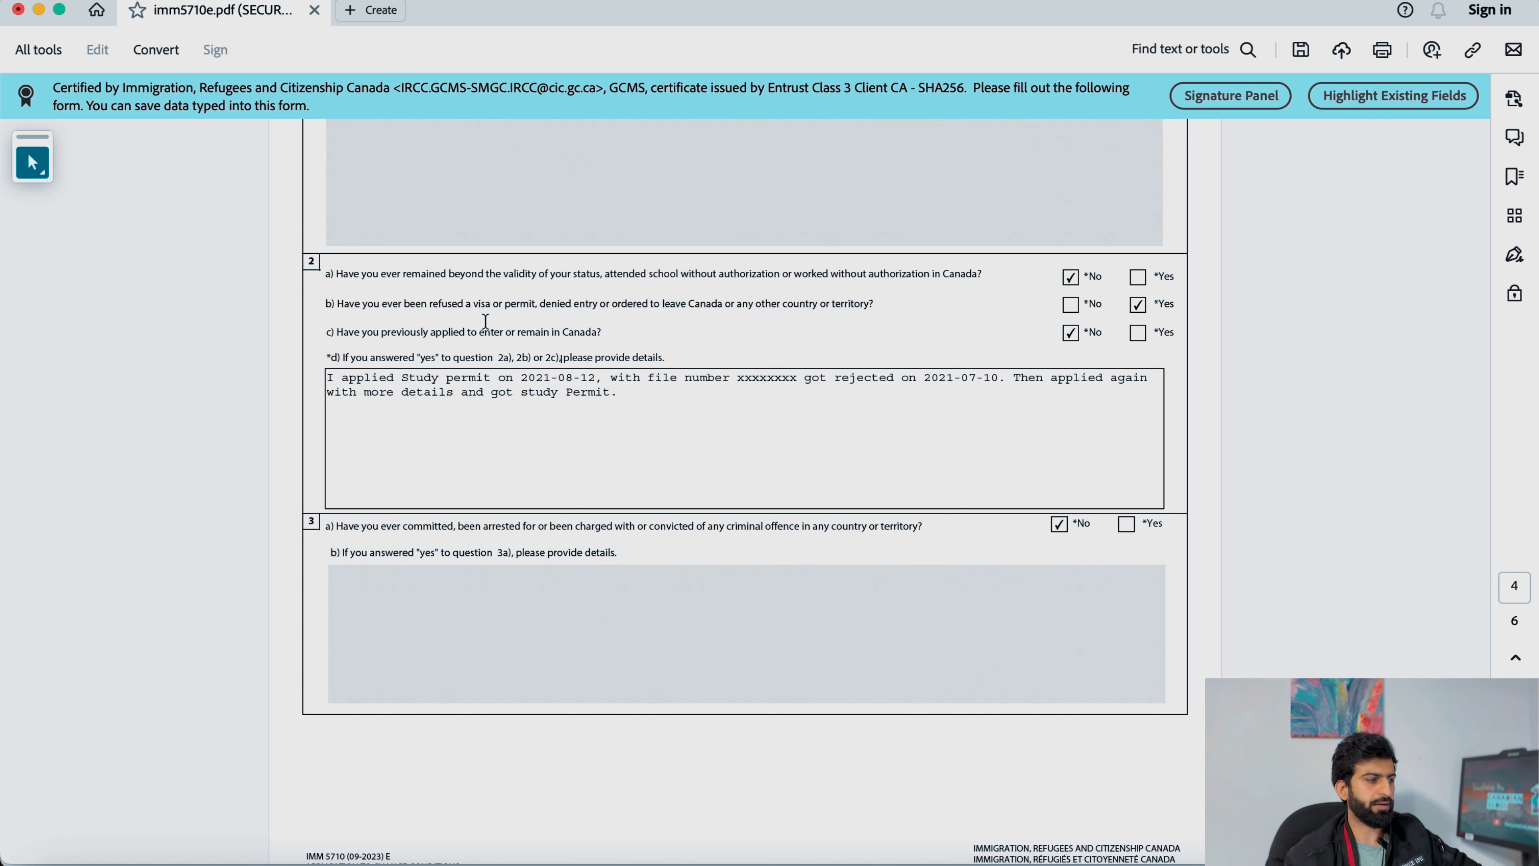
{"action": "left_click", "coordinate": [630, 403]}
{"action": "left_click_drag", "start_coordinate": [417, 378], "coordinate": [339, 376]}
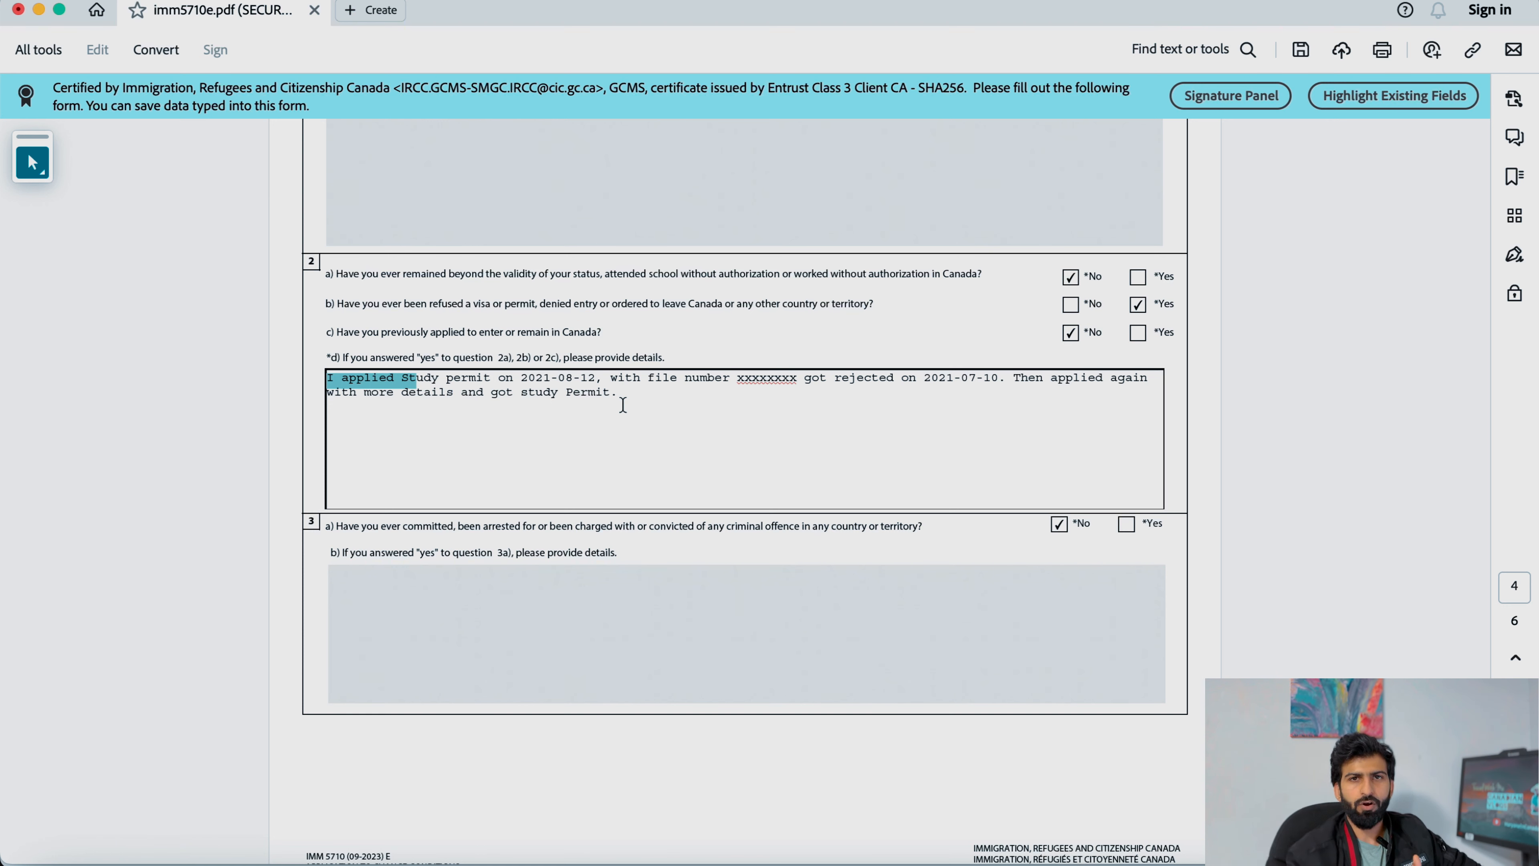
{"action": "scroll", "coordinate": [623, 405], "scroll_direction": "down", "scroll_amount": 5}
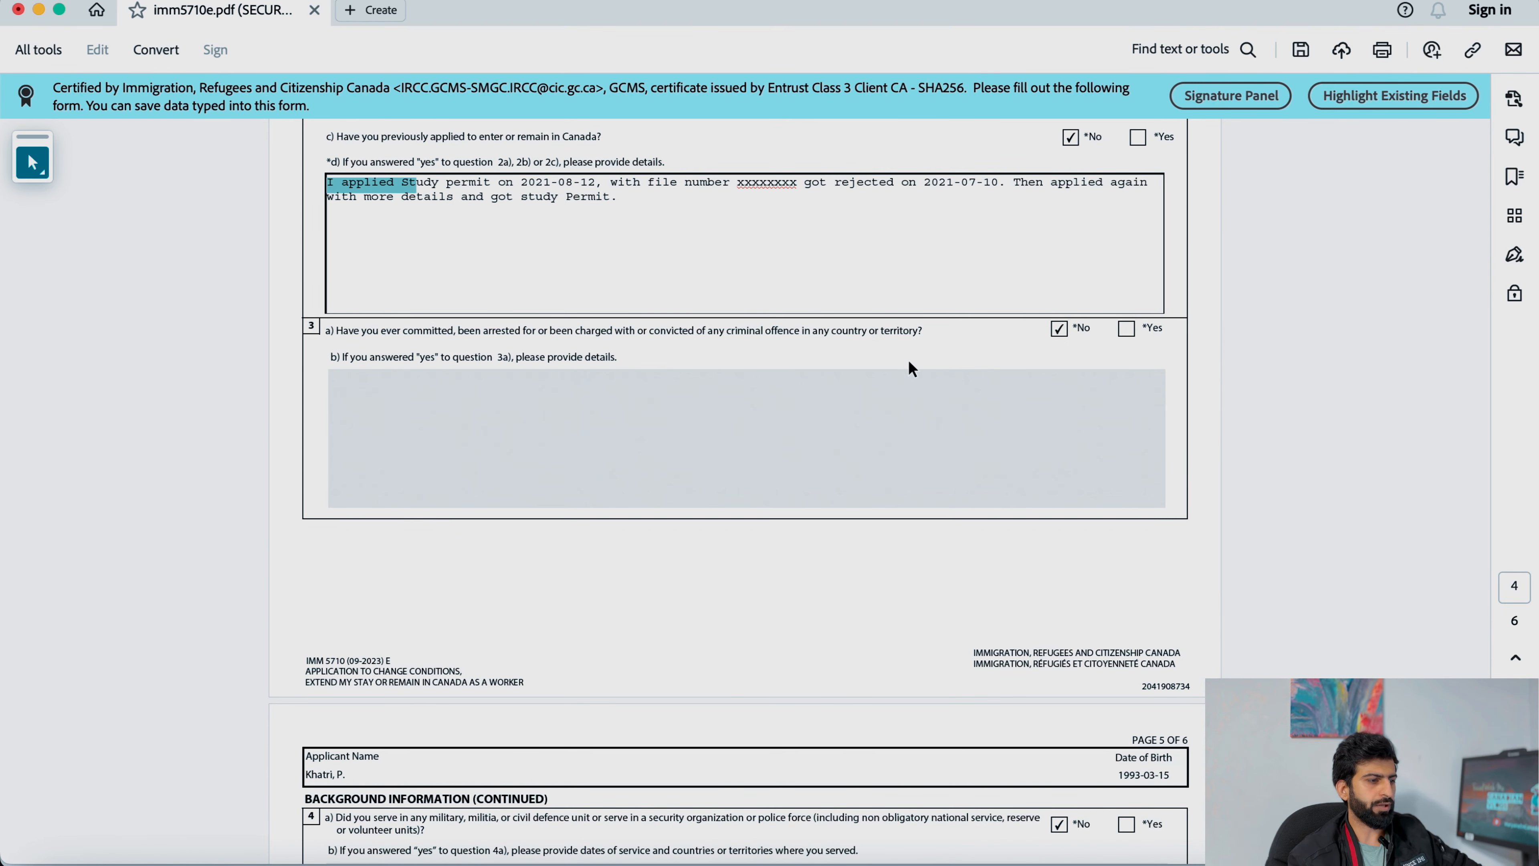
- Review background questions 4 to 6 and the Signature section on page 5, including the consent answer, applicant signature and date field
{"action": "scroll", "coordinate": [912, 368], "scroll_direction": "down", "scroll_amount": 12}
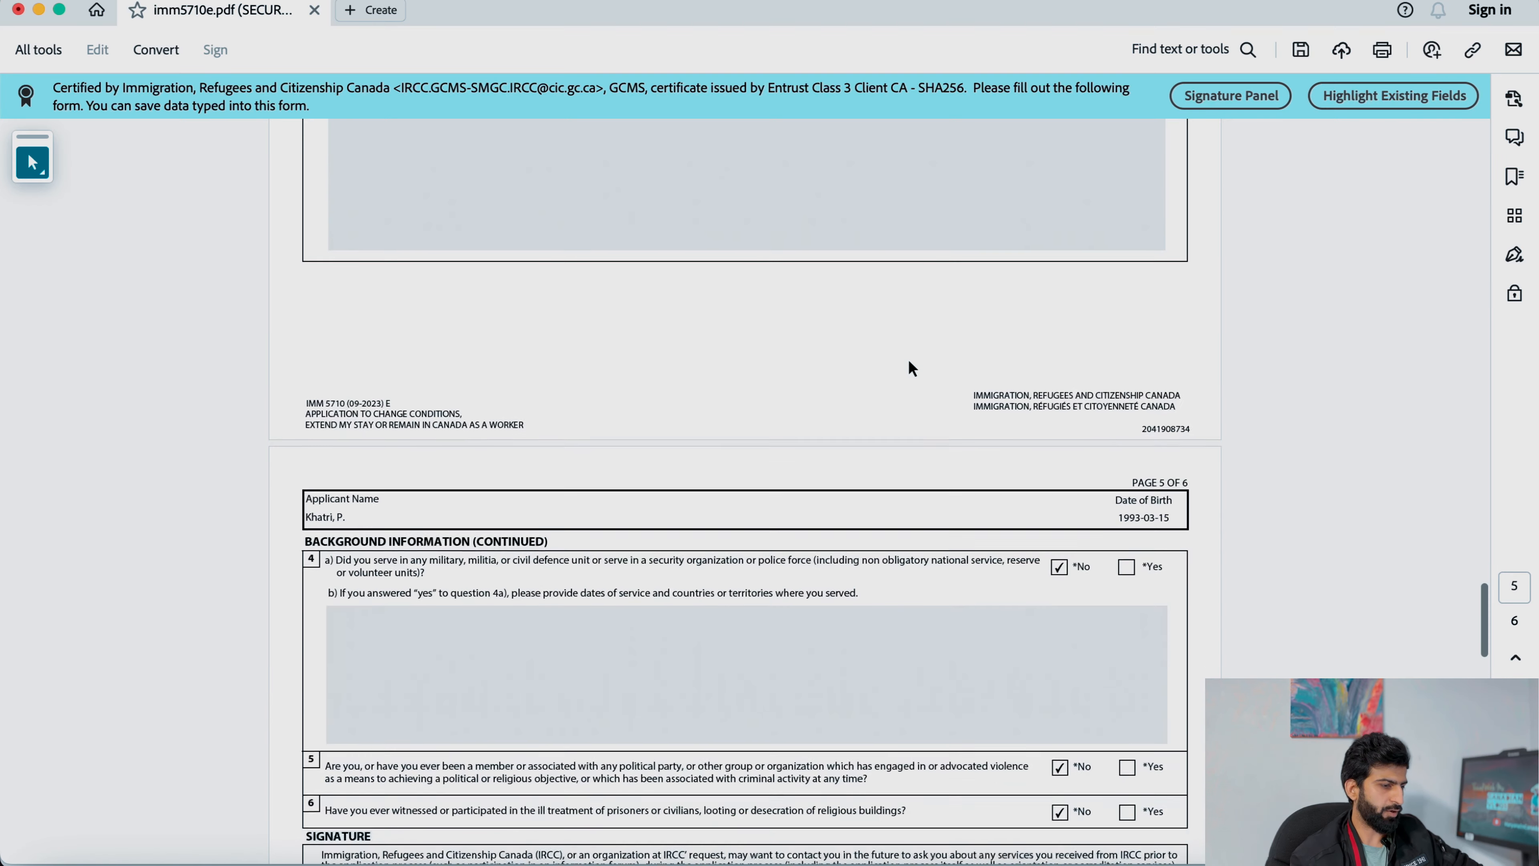
{"action": "scroll", "coordinate": [864, 398], "scroll_direction": "down", "scroll_amount": 1}
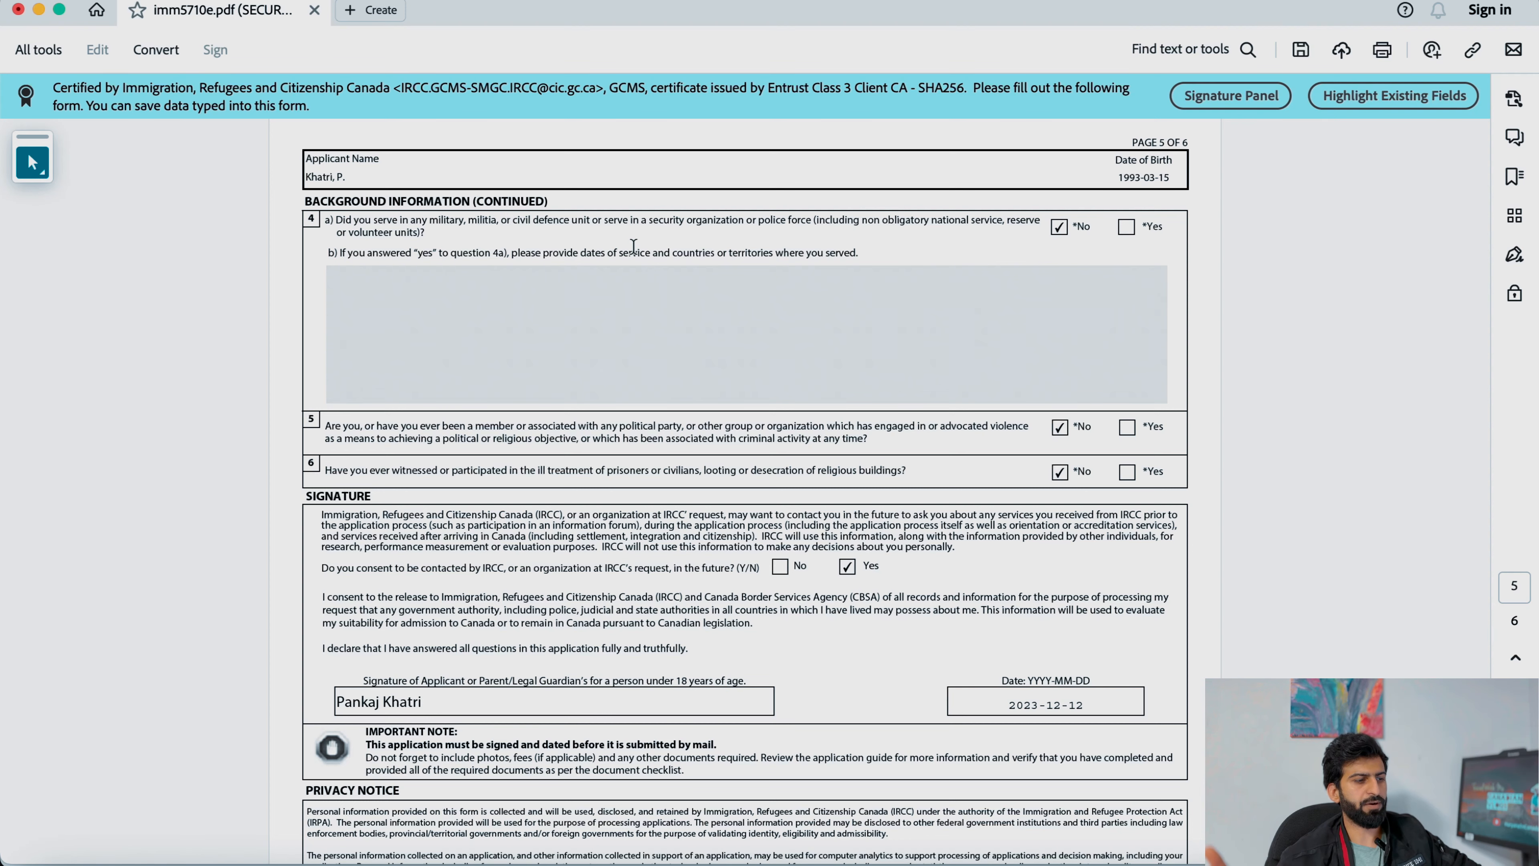
{"action": "scroll", "coordinate": [633, 246], "scroll_direction": "down", "scroll_amount": 4}
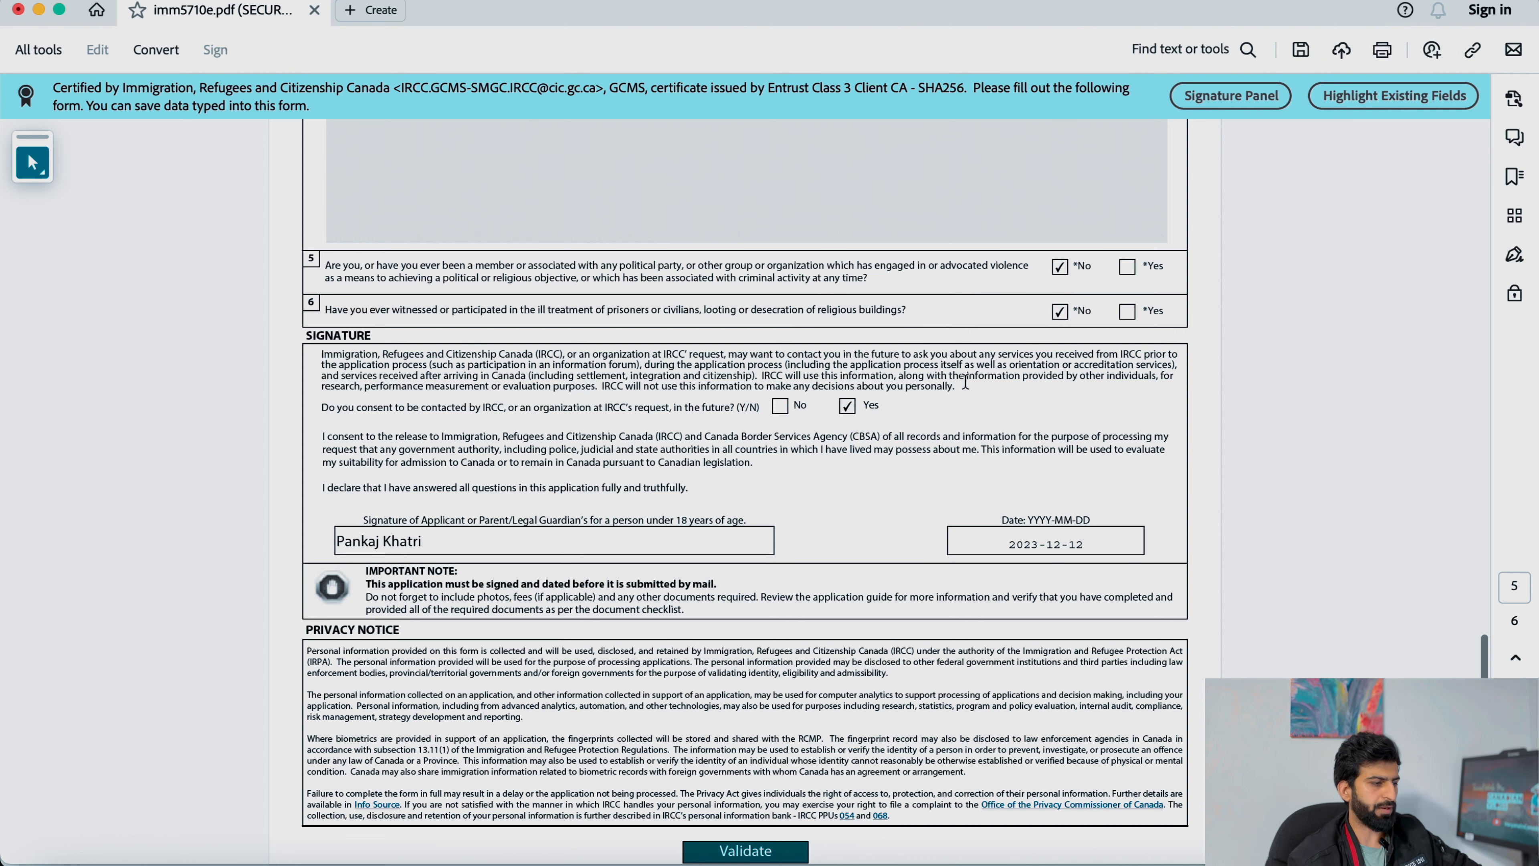
{"action": "scroll", "coordinate": [965, 380], "scroll_direction": "down", "scroll_amount": 4}
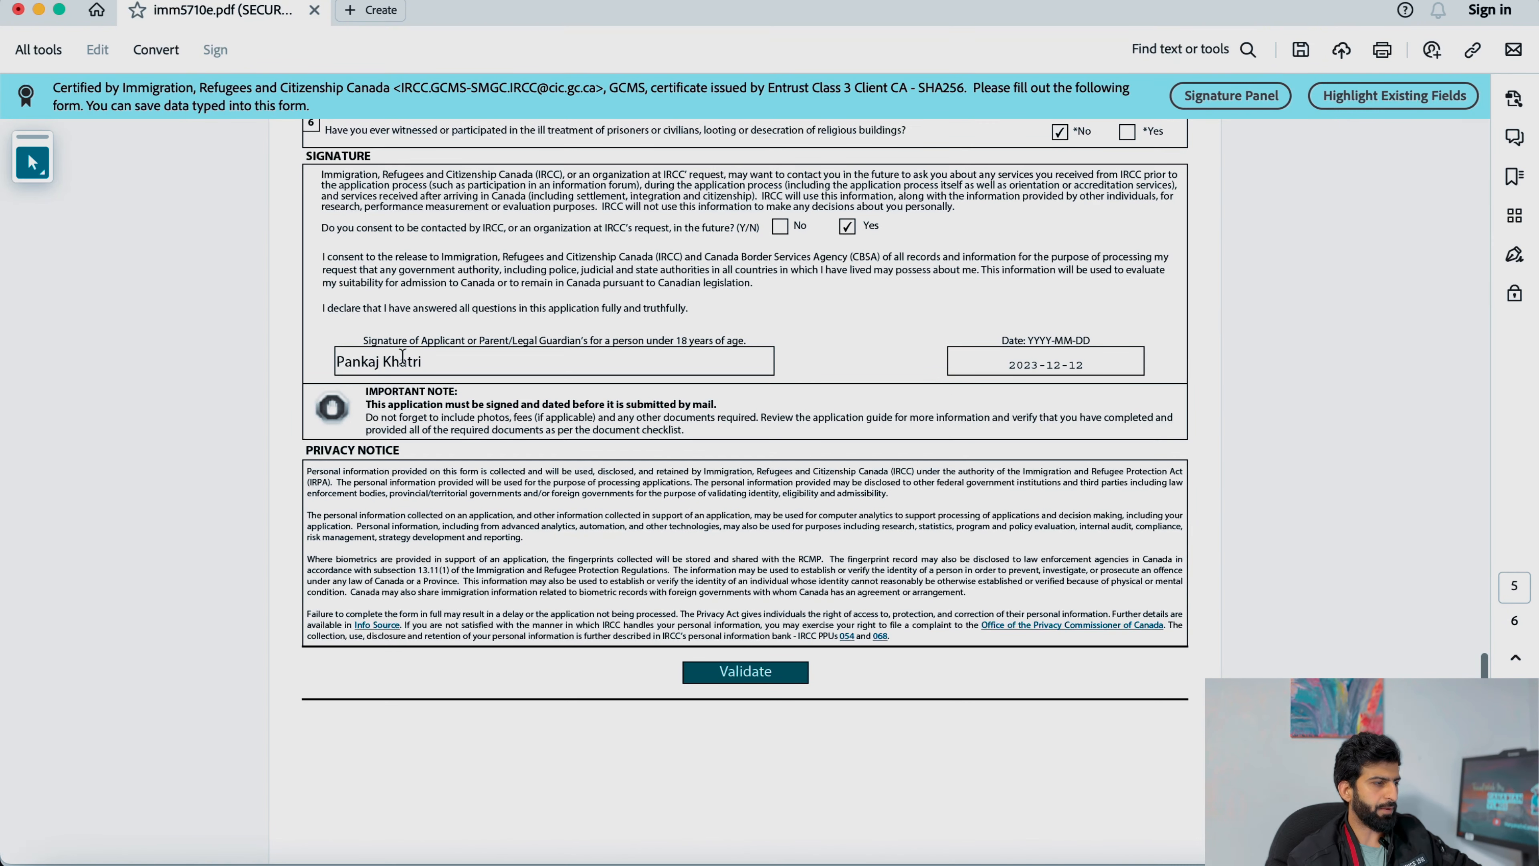
{"action": "left_click", "coordinate": [1067, 362]}
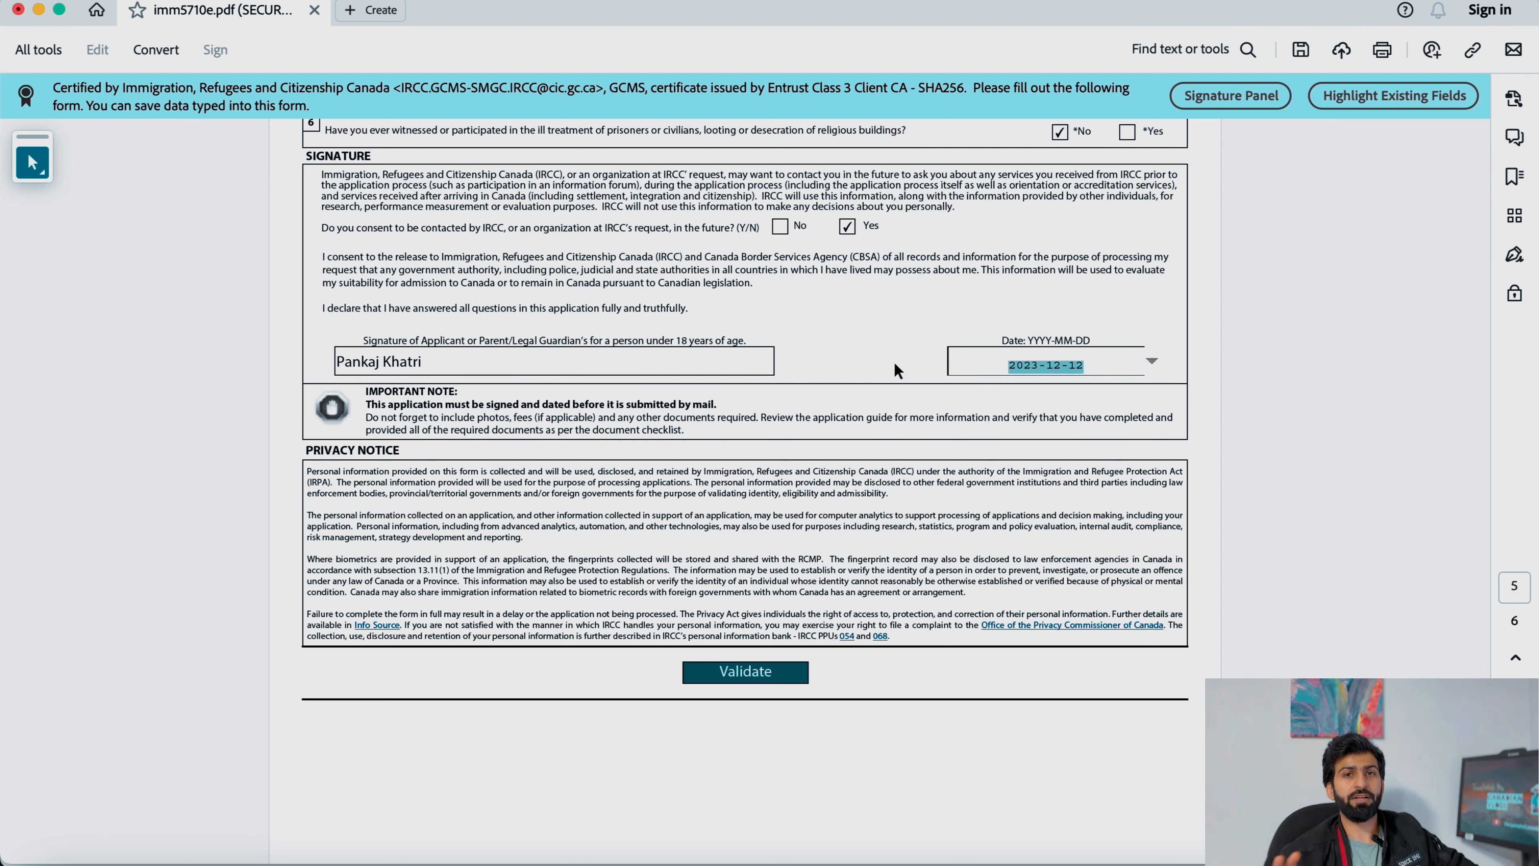
- Validate the completed form, dismiss the validation message and examine the barcode page at the end of the form
{"action": "left_click", "coordinate": [763, 679]}
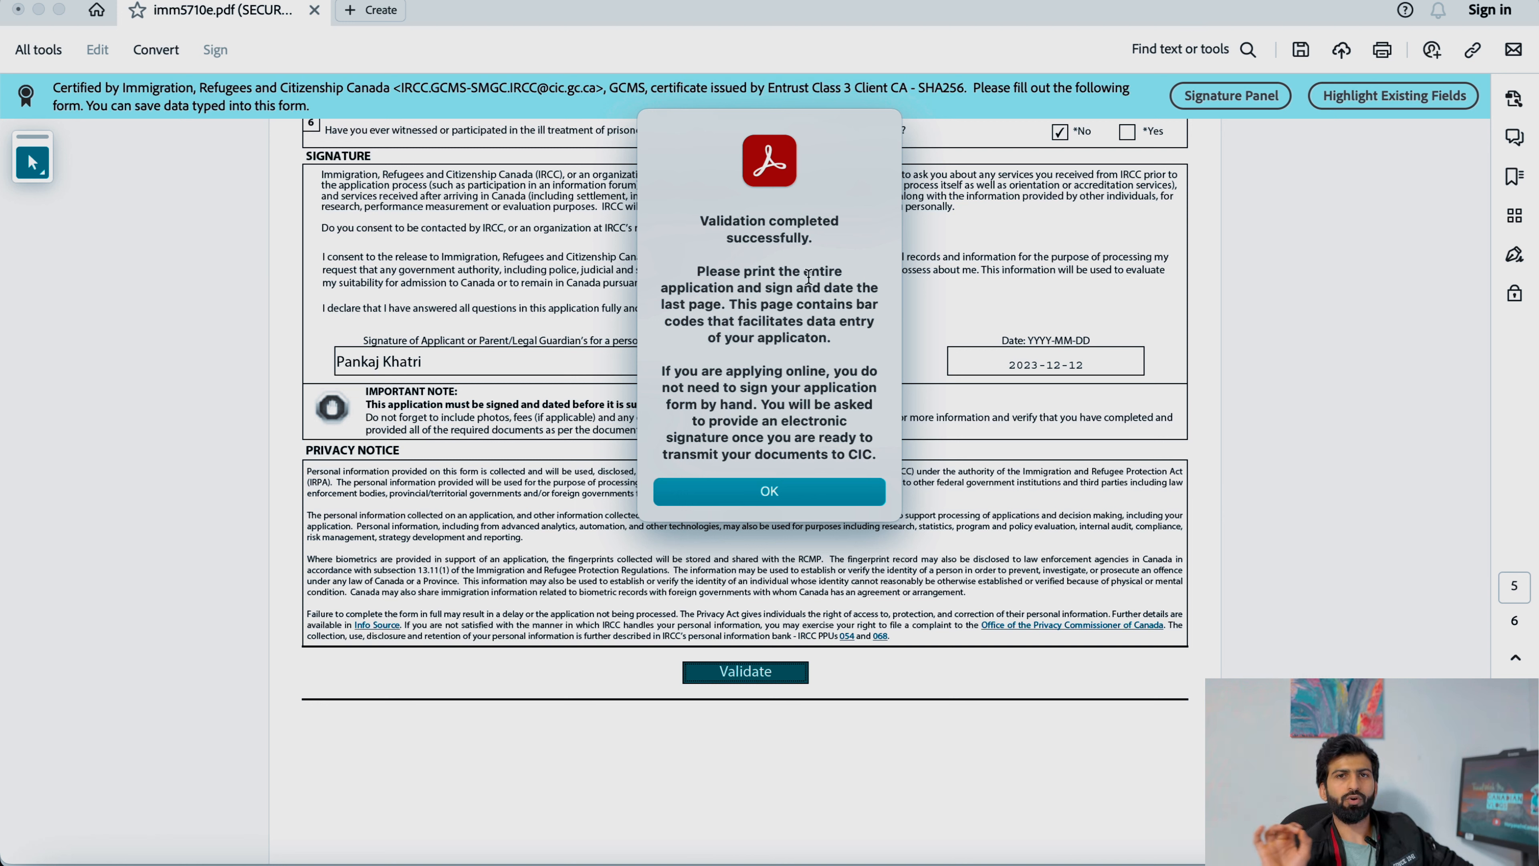
{"action": "left_click", "coordinate": [842, 486]}
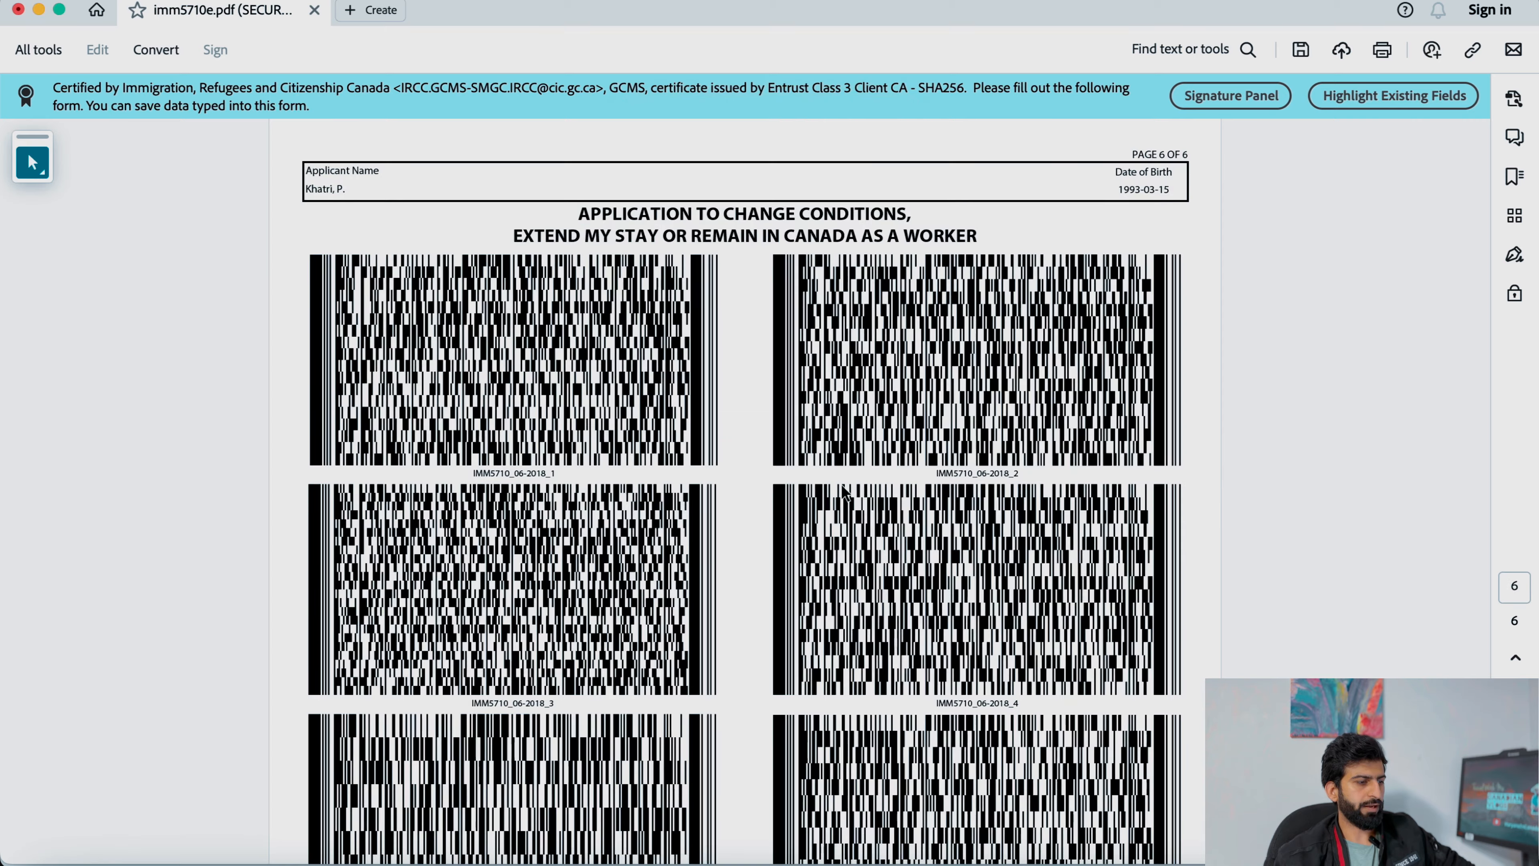
{"action": "scroll", "coordinate": [843, 488], "scroll_direction": "down", "scroll_amount": 3}
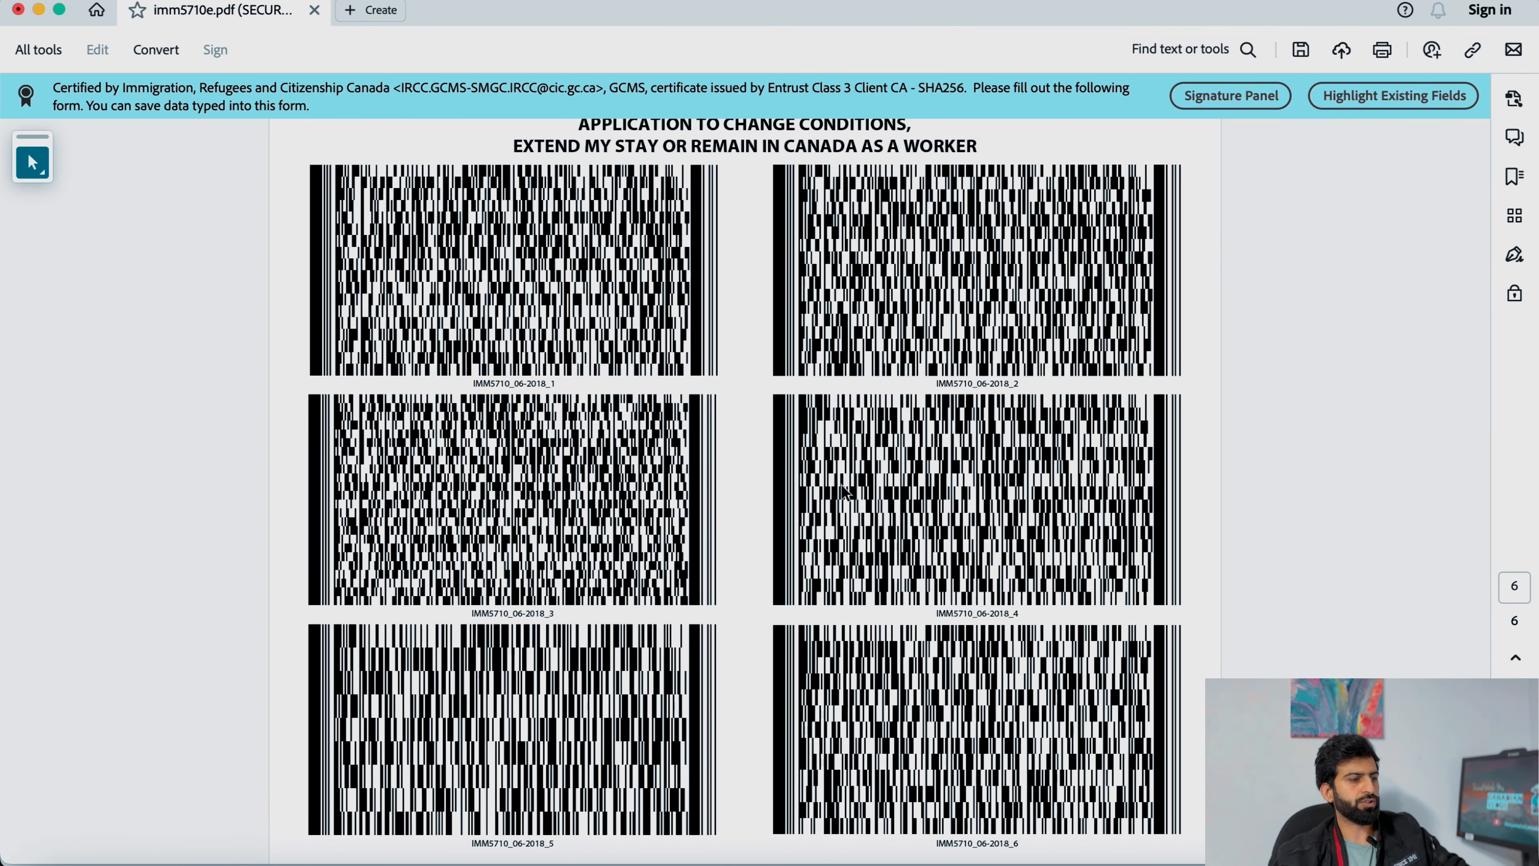